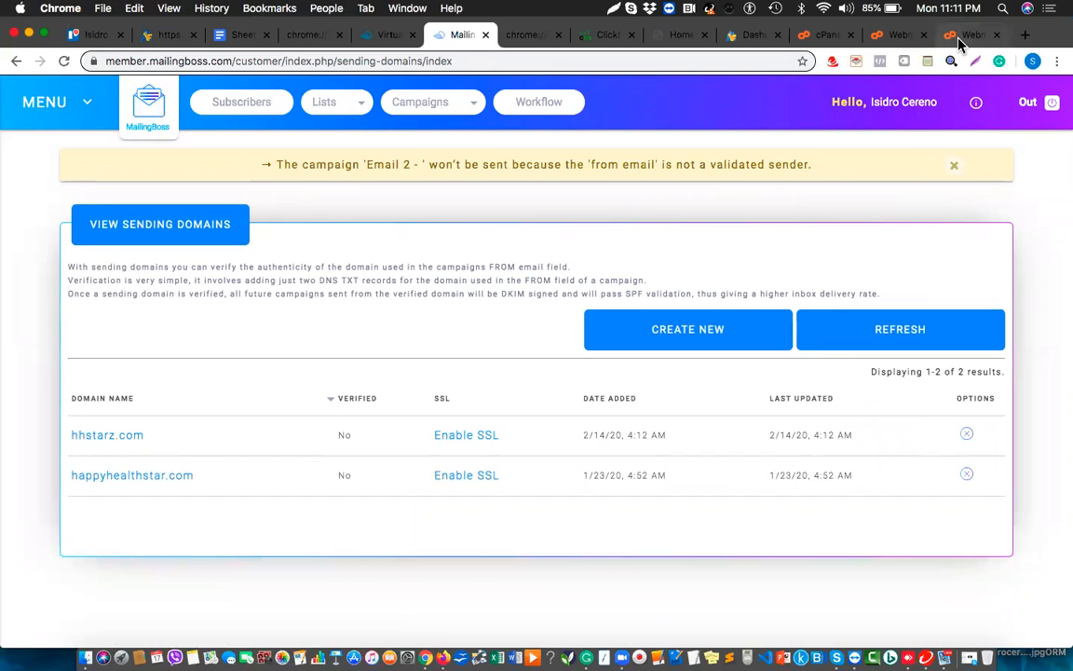
Step: Copy the domain getmorecashonline.com from the e-mail address in the webmail note and add it on a new line at the note's end
{"action": "left_click", "coordinate": [959, 37]}
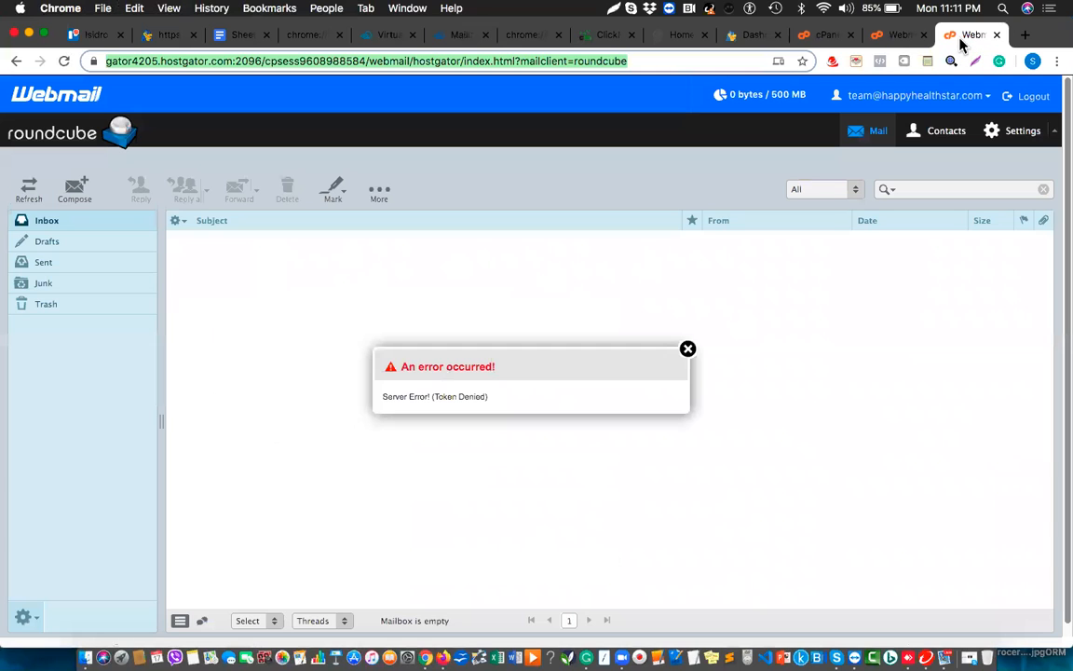
{"action": "left_click", "coordinate": [891, 38]}
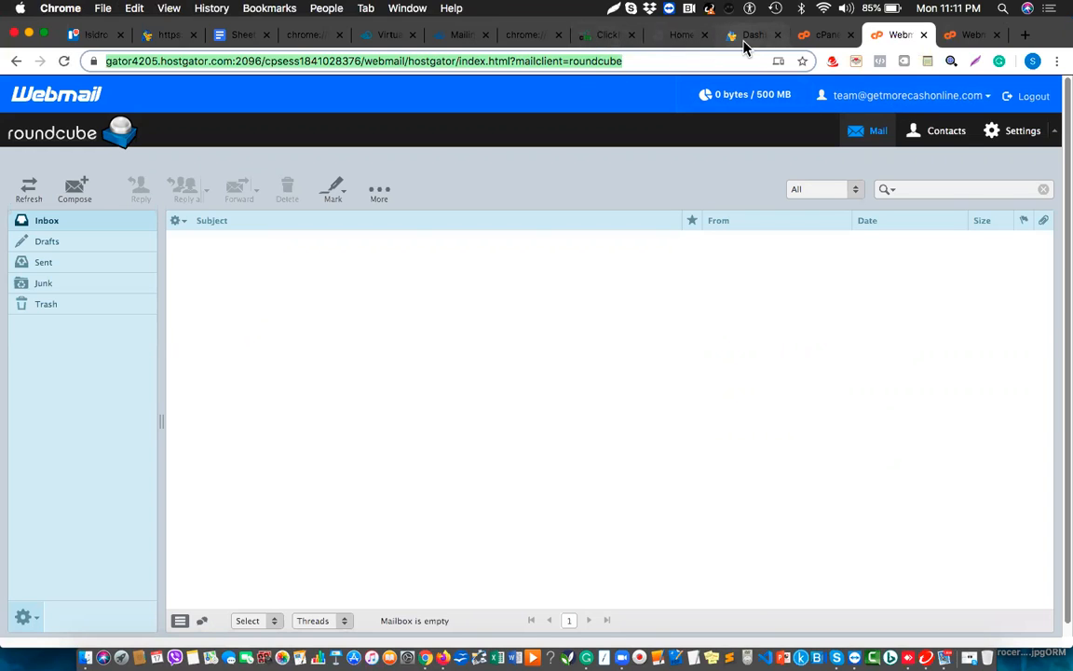
{"action": "left_click", "coordinate": [927, 61]}
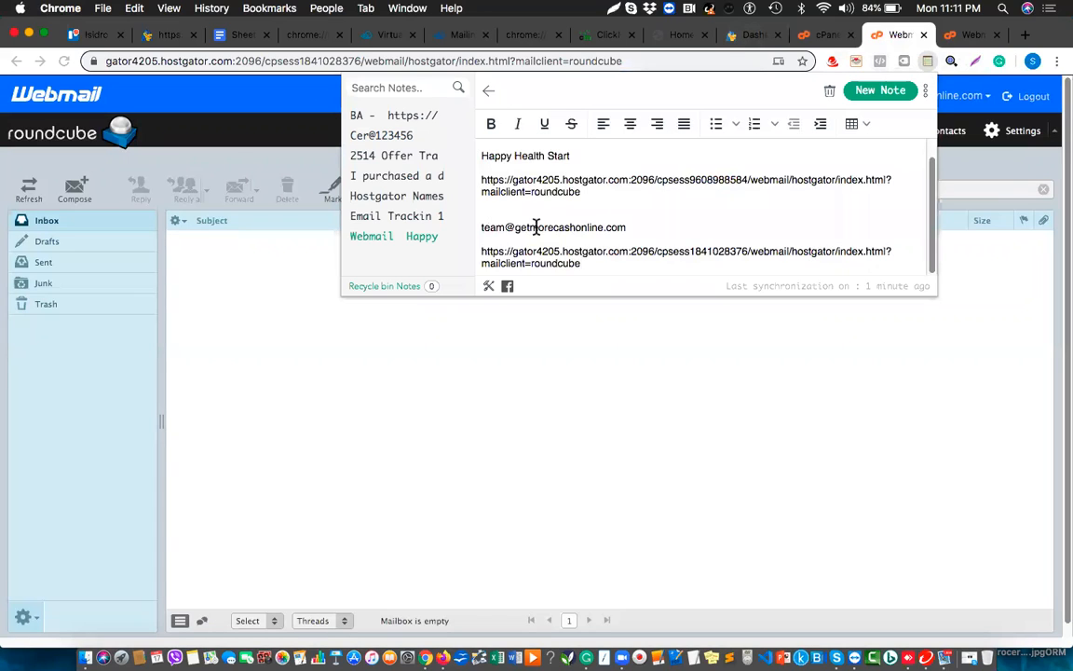
{"action": "left_click_drag", "start_coordinate": [626, 227], "coordinate": [517, 227]}
{"action": "key", "text": "cmd+c"}
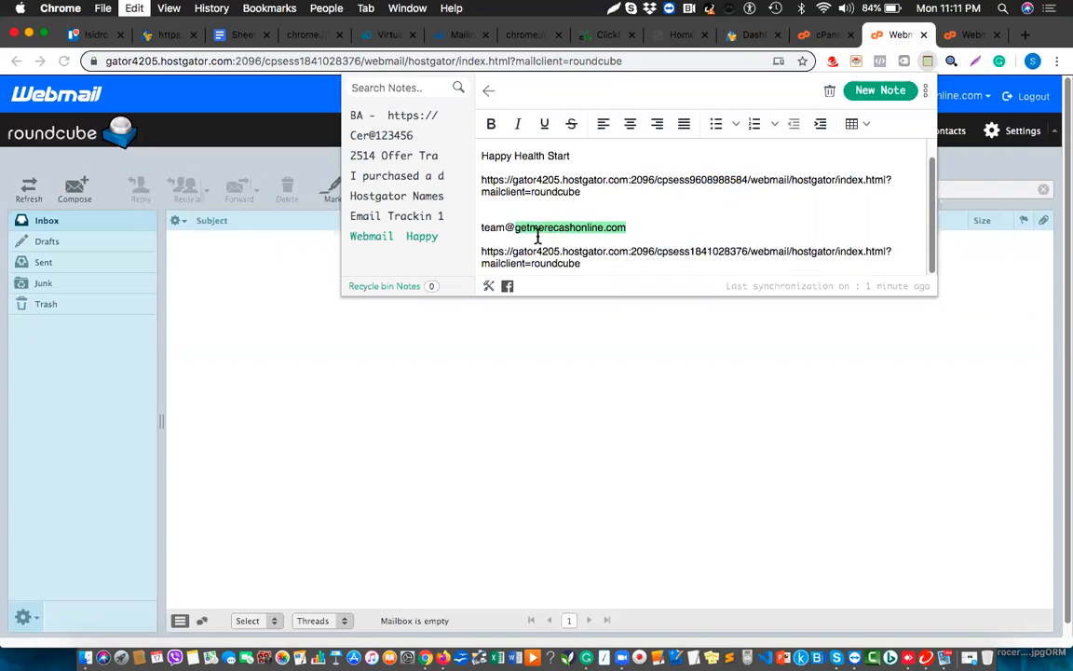
{"action": "left_click", "coordinate": [589, 263]}
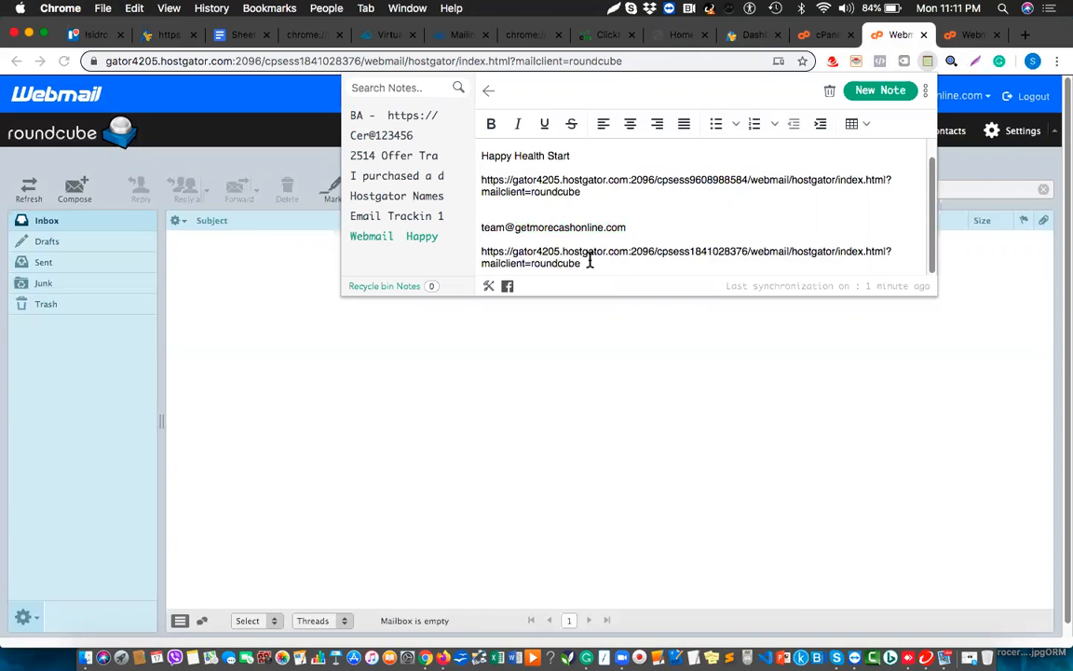
{"action": "key", "text": "Return"}
{"action": "key", "text": "Return"}
{"action": "key", "text": "cmd+v"}
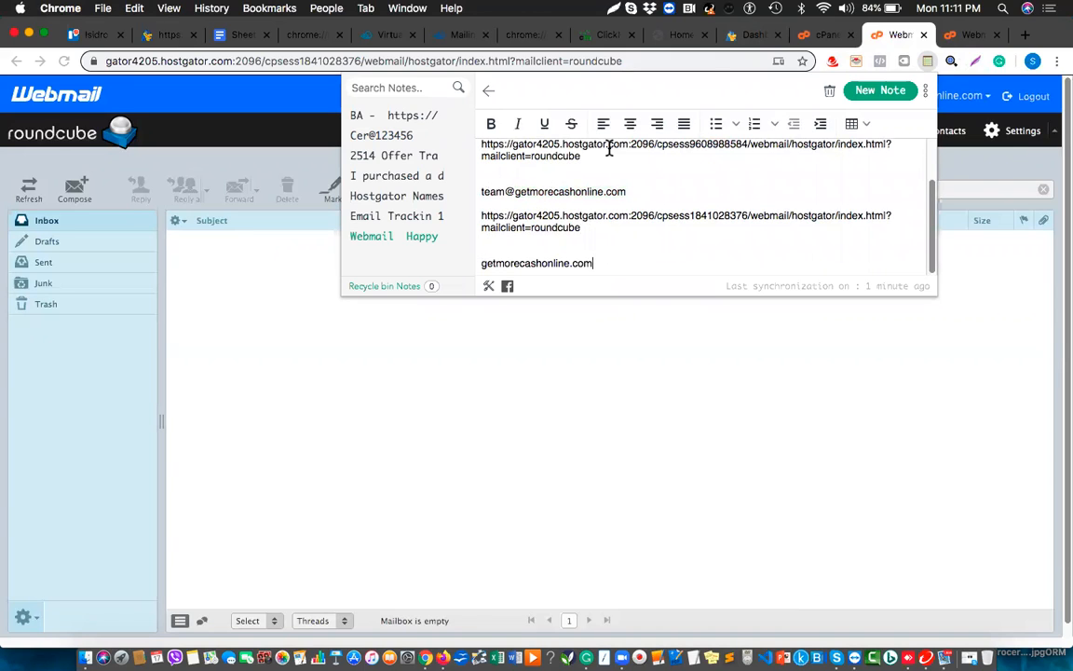
Step: Create and save a new sending domain named getmorecashonline.com in MailingBoss
{"action": "left_click", "coordinate": [820, 37]}
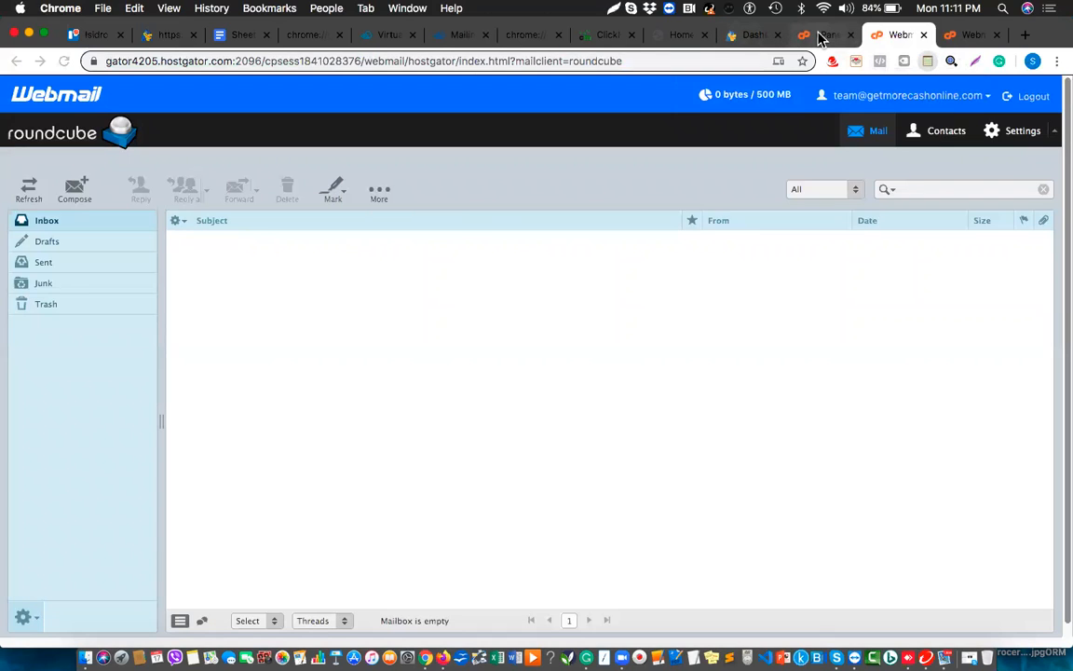
{"action": "left_click", "coordinate": [820, 38]}
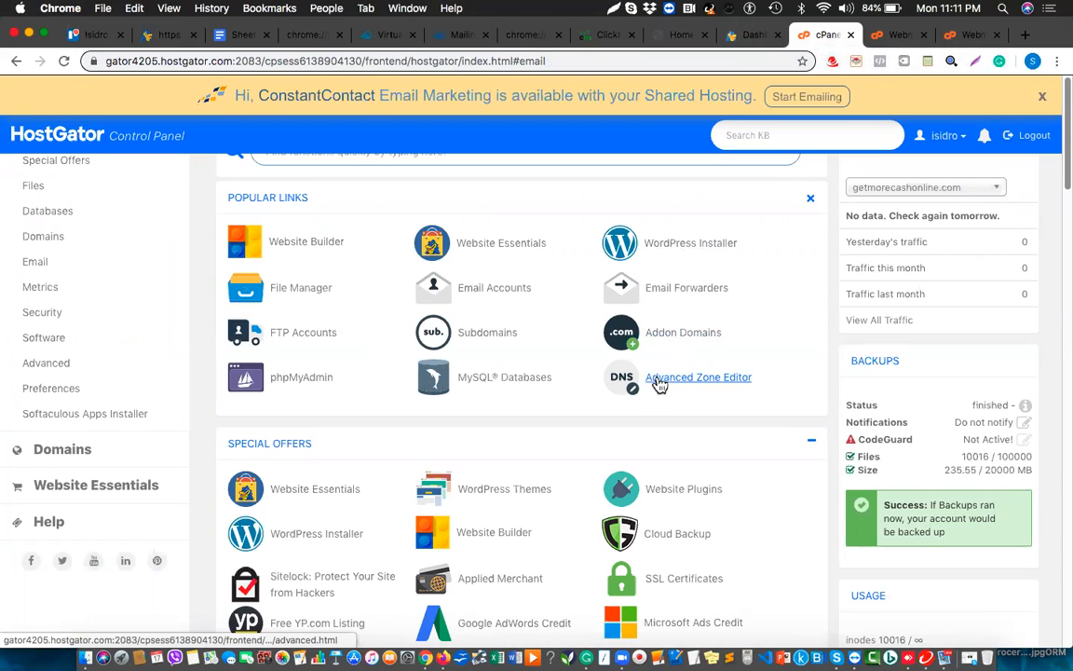
{"action": "left_click", "coordinate": [456, 36]}
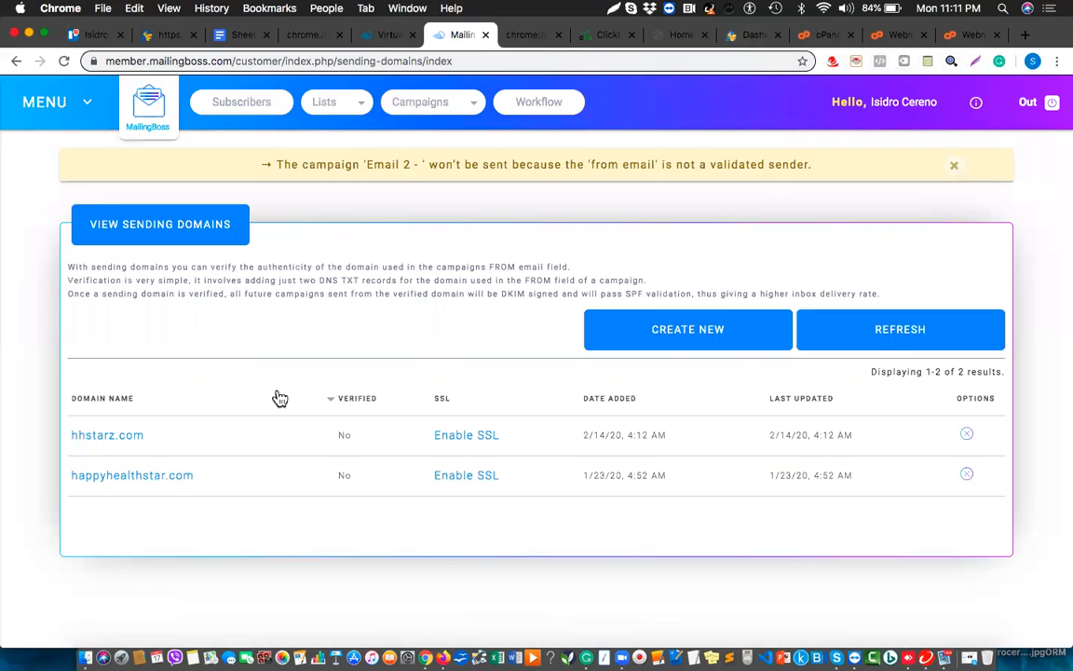
{"action": "left_click", "coordinate": [655, 341]}
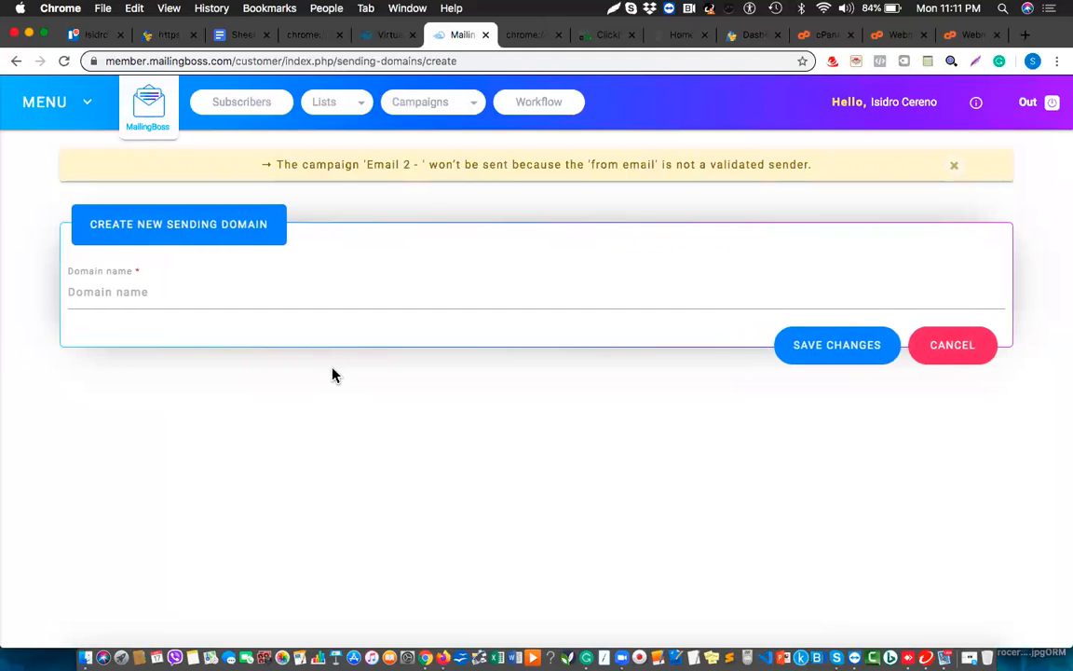
{"action": "left_click", "coordinate": [217, 292]}
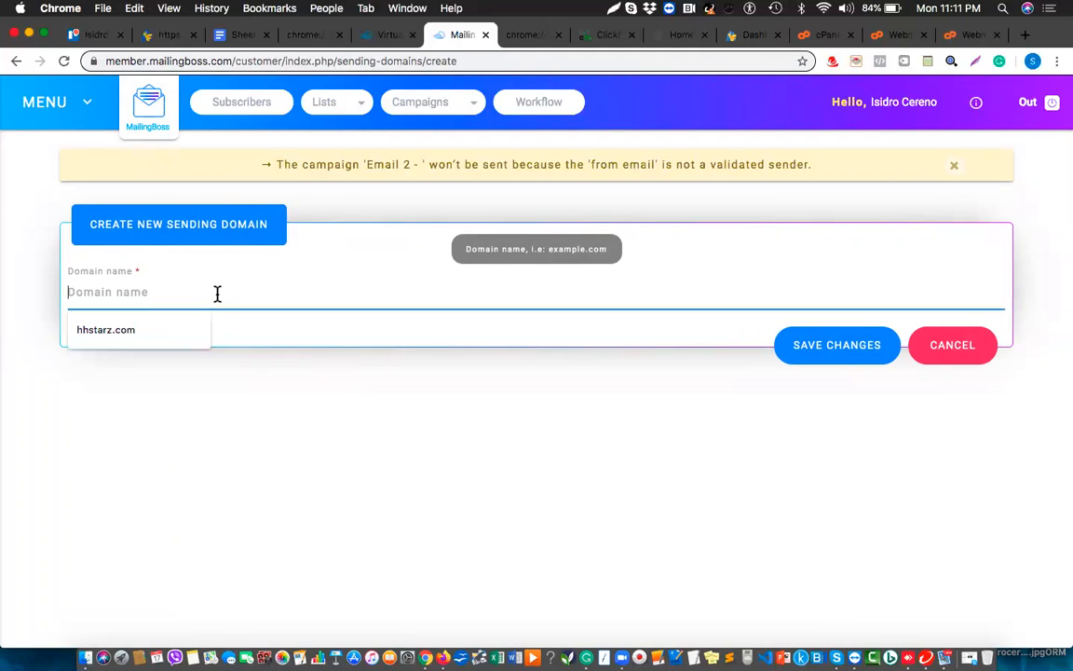
{"action": "key", "text": "super+v"}
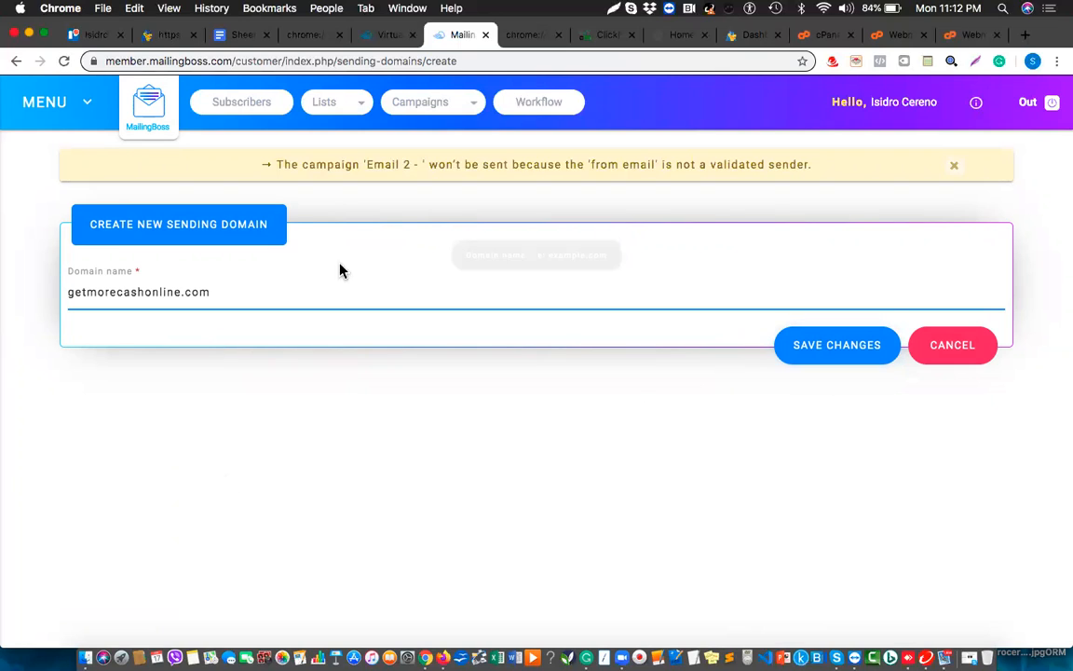
{"action": "key", "text": "super+a"}
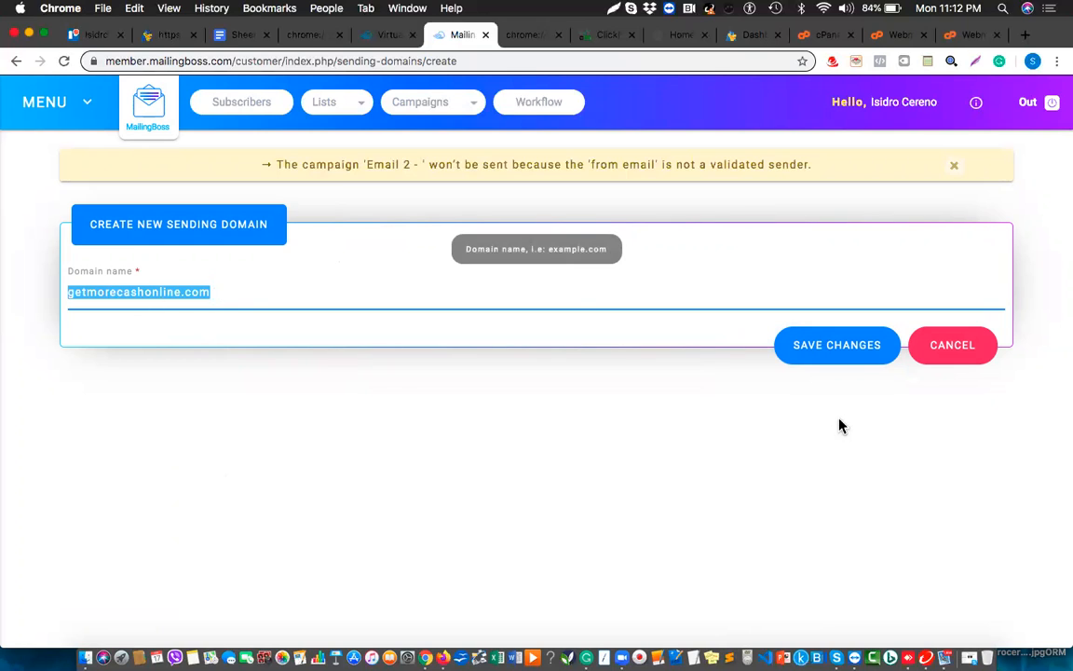
{"action": "left_click", "coordinate": [829, 358]}
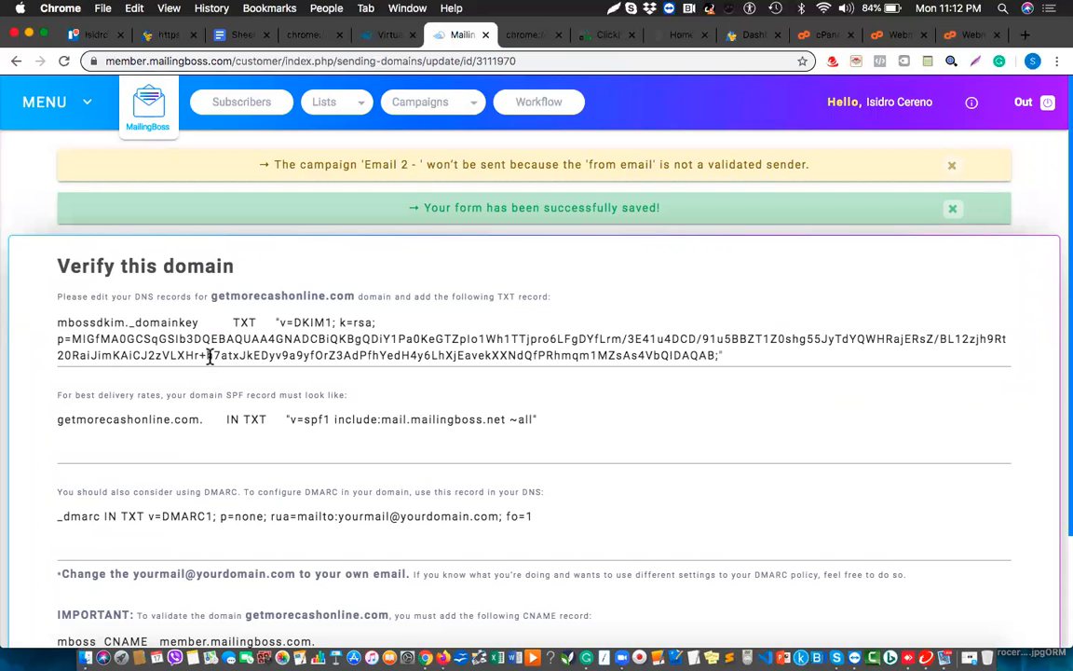
Step: Copy the DKIM record name mbossdkim._domainkey from the domain verification instructions
{"action": "left_click_drag", "start_coordinate": [199, 321], "coordinate": [58, 322]}
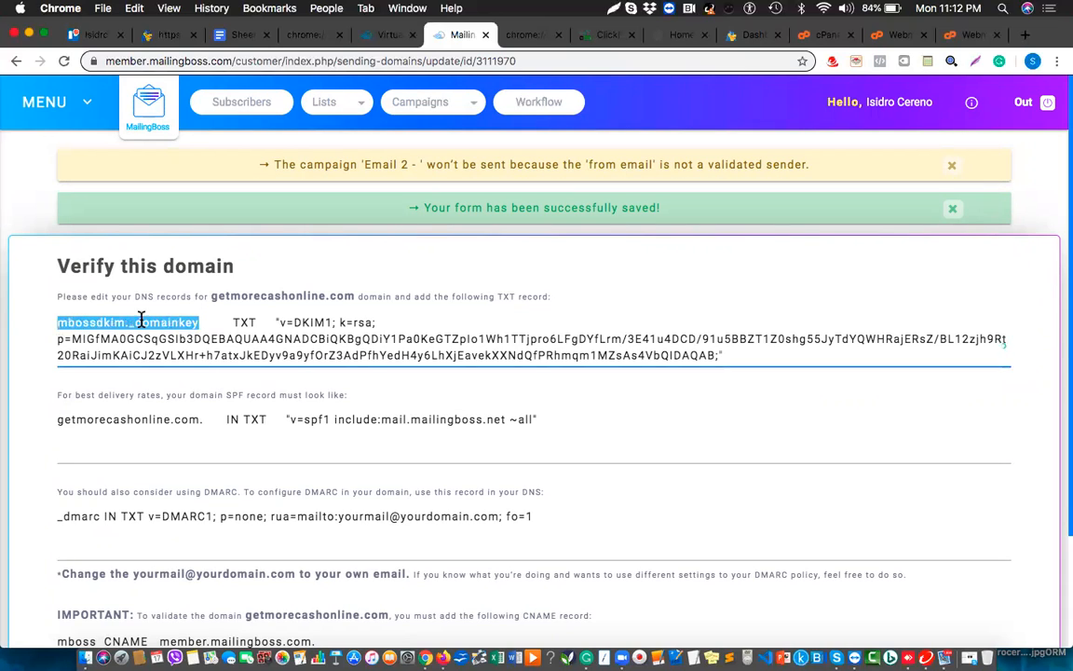
{"action": "left_click", "coordinate": [147, 321]}
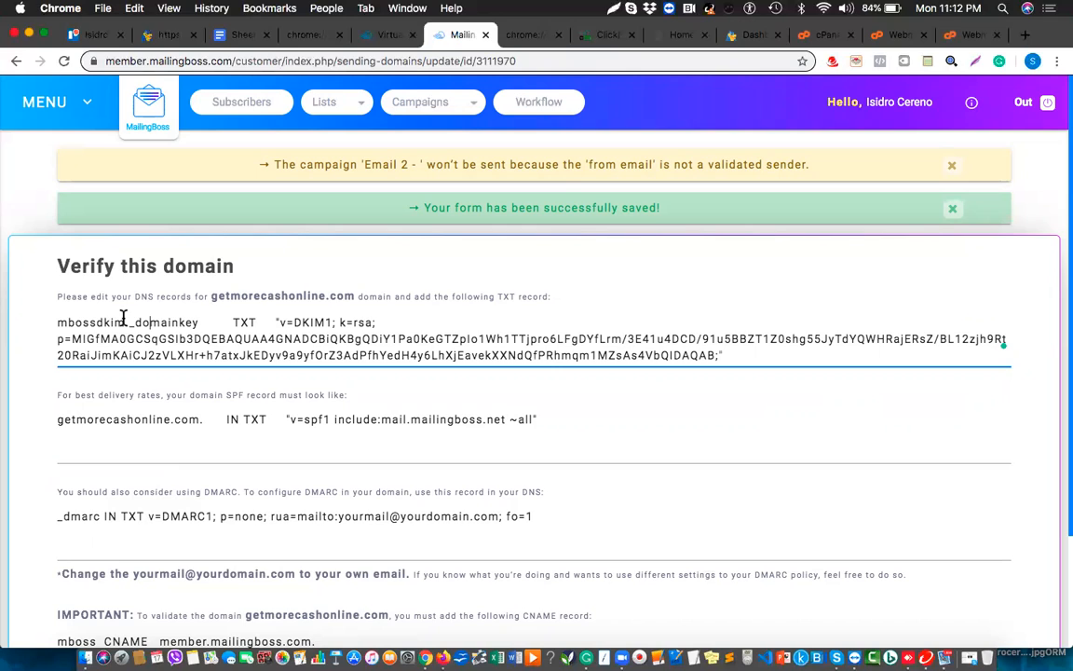
{"action": "double_click", "coordinate": [59, 322]}
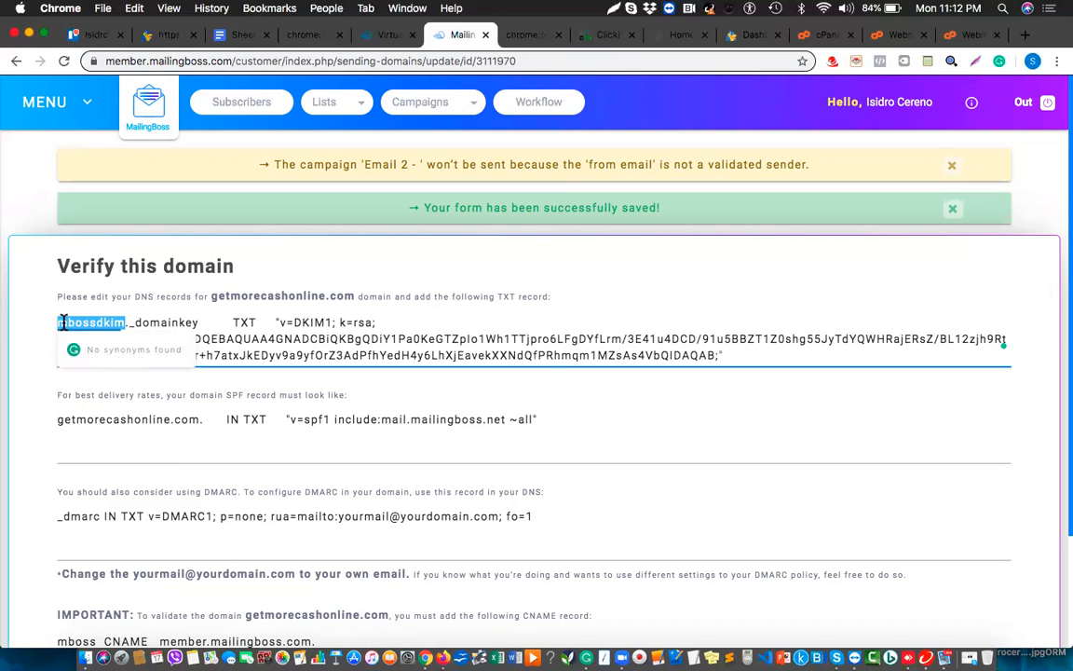
{"action": "left_click", "coordinate": [176, 321]}
{"action": "left_click_drag", "start_coordinate": [198, 322], "coordinate": [60, 318]}
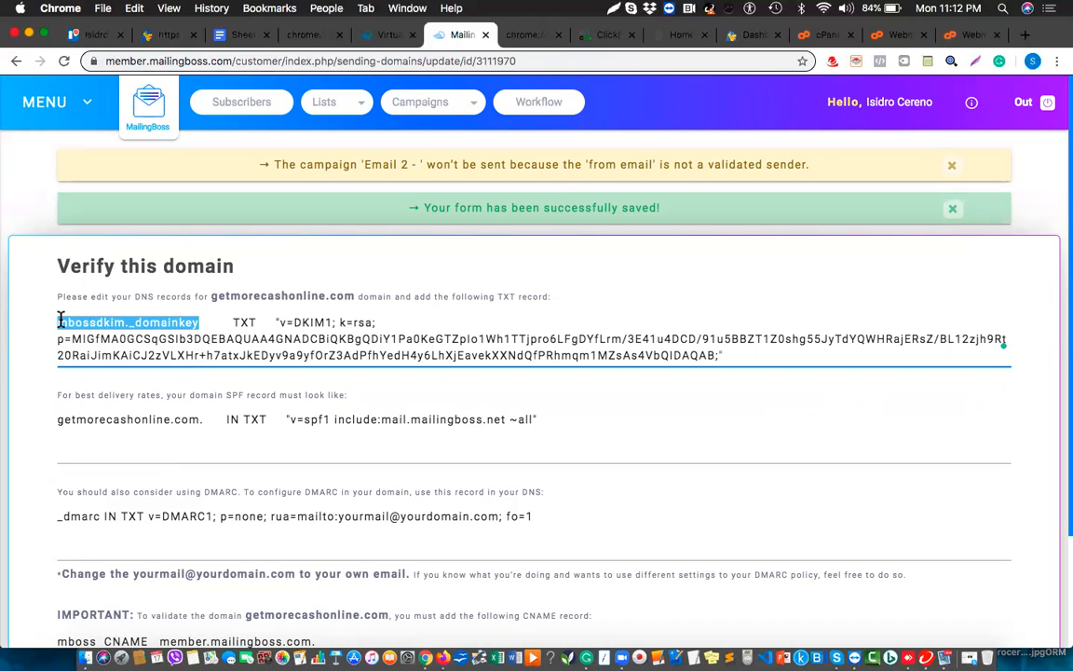
{"action": "key", "text": "super+c"}
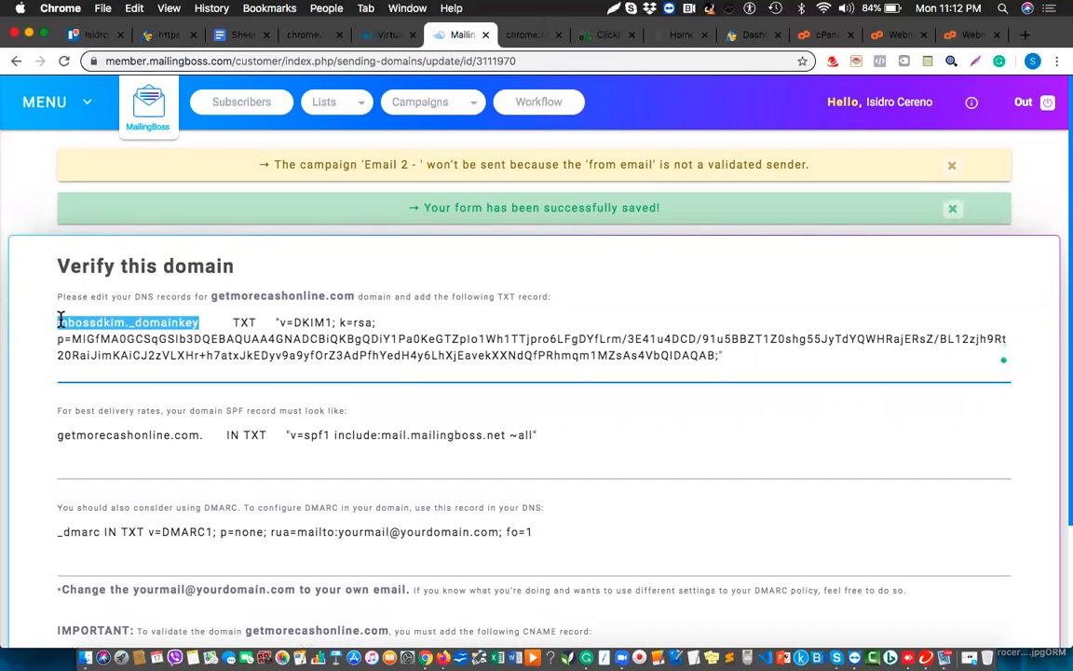
Step: Switch to the HostGator cPanel and open the Advanced Zone Editor for the domain getmorecashonline.com
{"action": "left_click", "coordinate": [817, 37]}
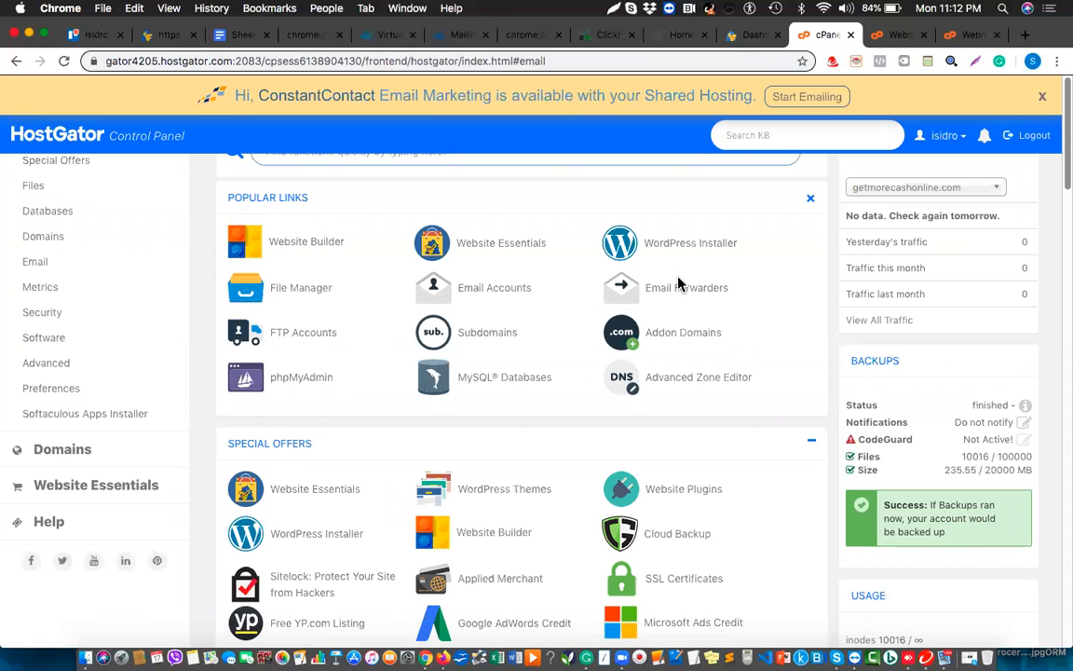
{"action": "left_click", "coordinate": [681, 378]}
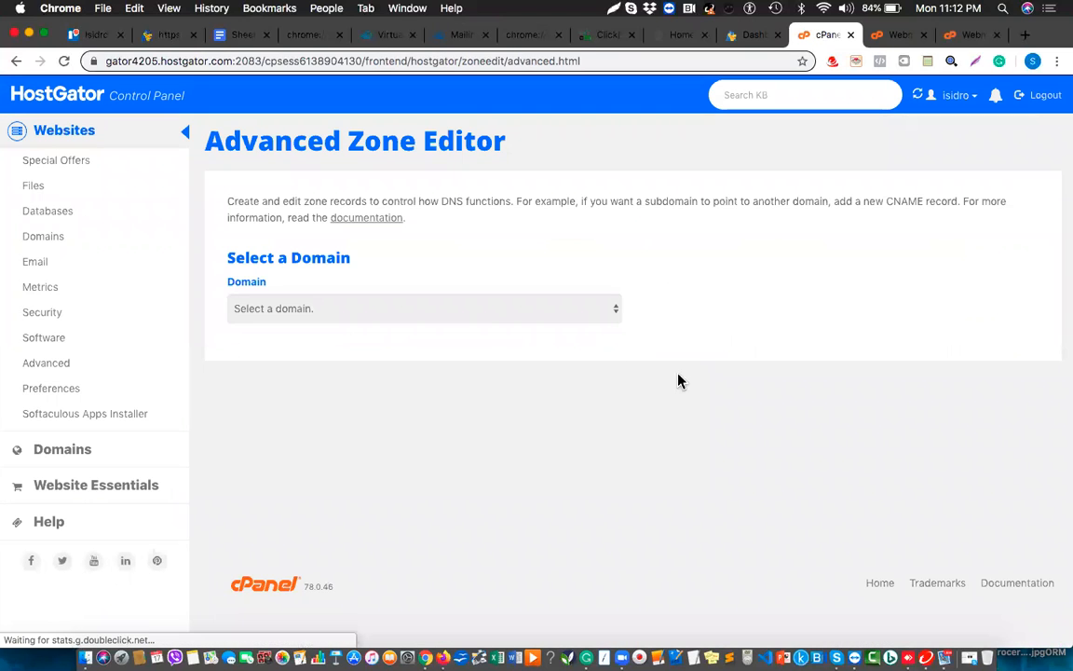
{"action": "left_click", "coordinate": [495, 309]}
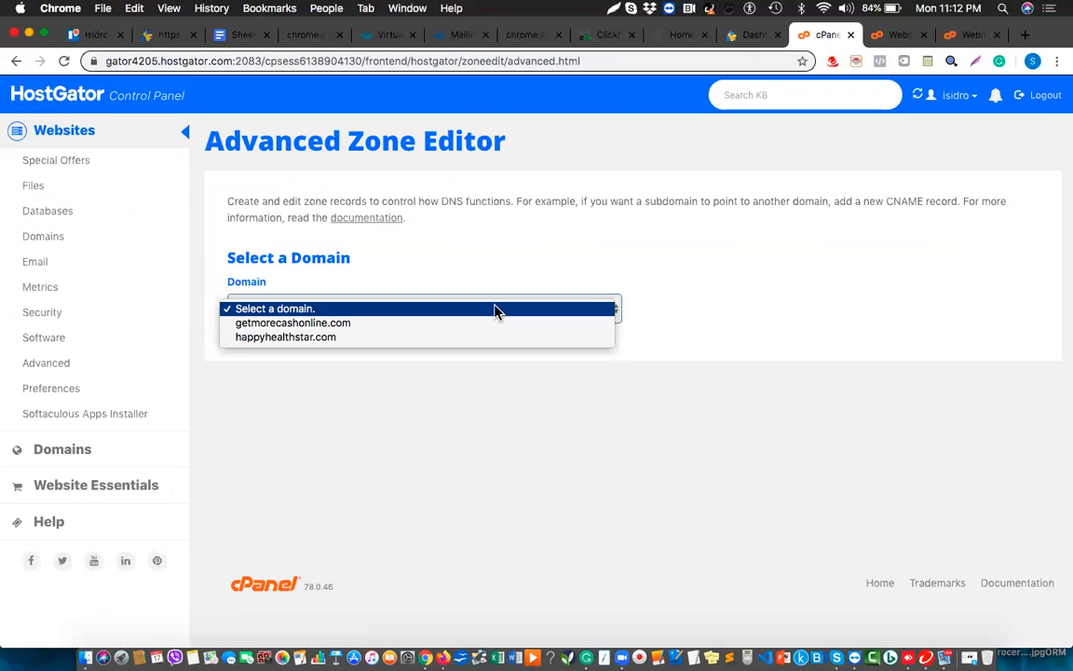
{"action": "left_click", "coordinate": [400, 323]}
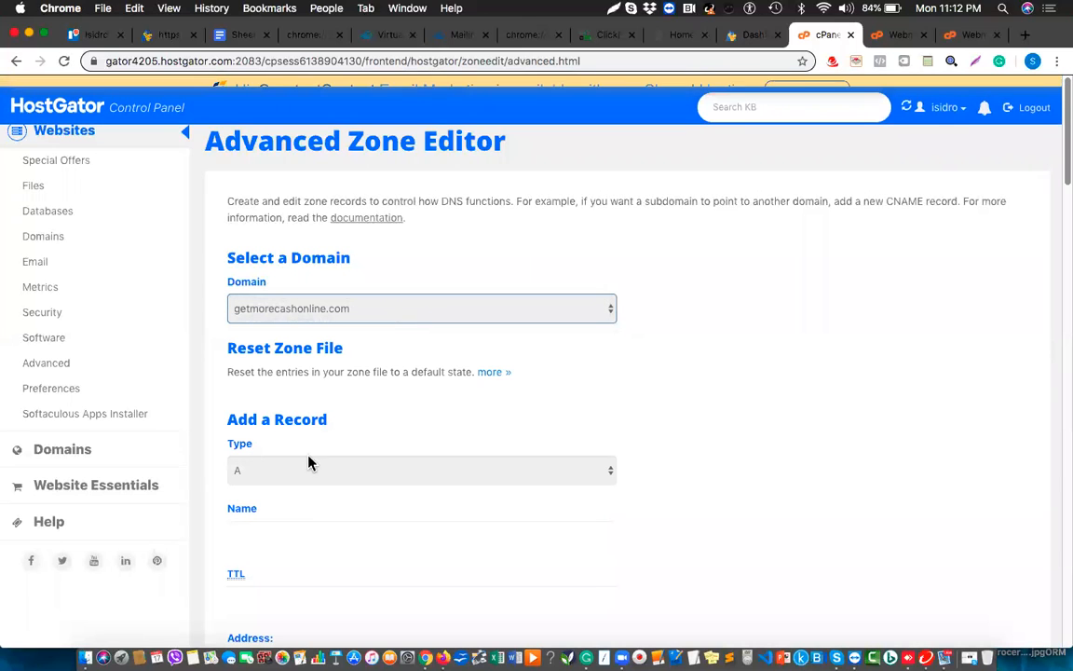
Step: Check the required record type in MailingBoss, and in cPanel set the new record's type to TXT and name to mbossdkim._domainkey
{"action": "left_click", "coordinate": [460, 36]}
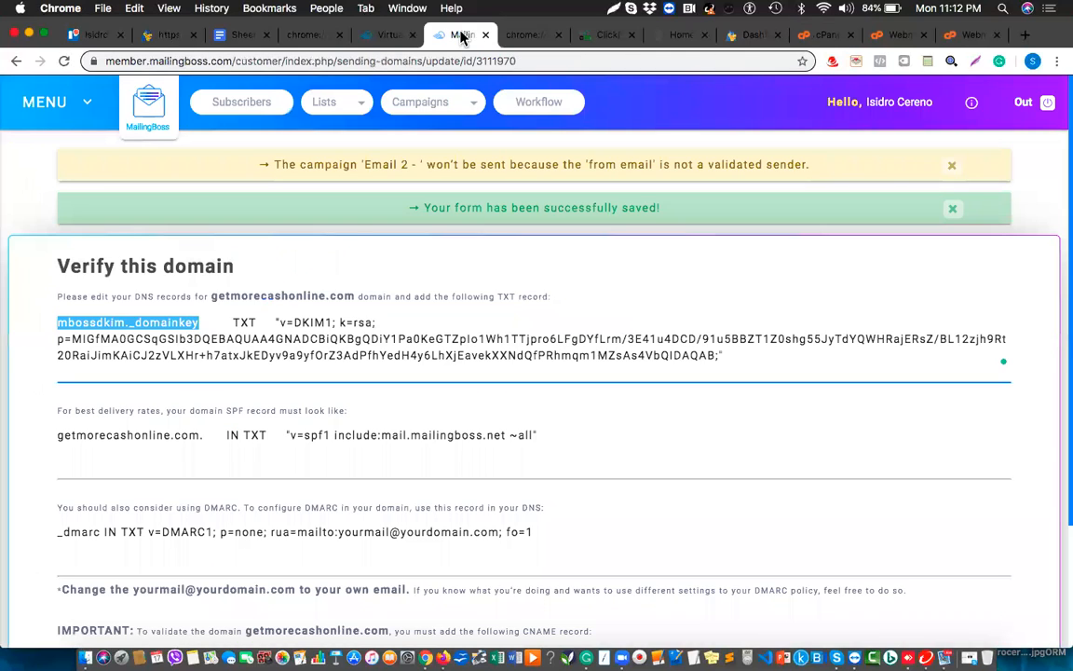
{"action": "left_click", "coordinate": [241, 321]}
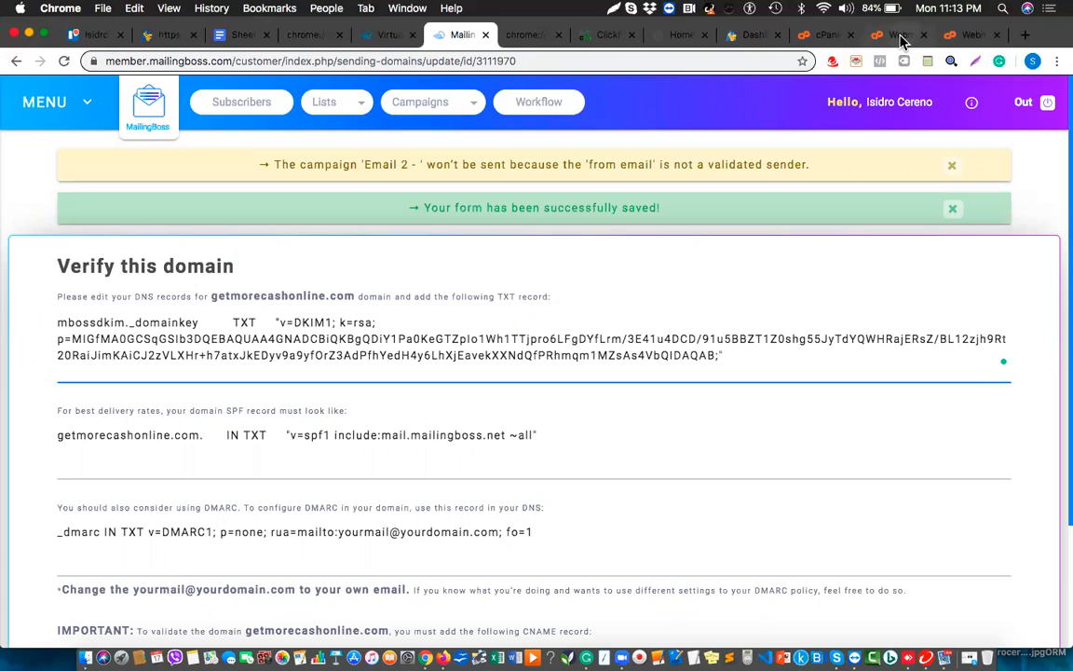
{"action": "left_click", "coordinate": [826, 35]}
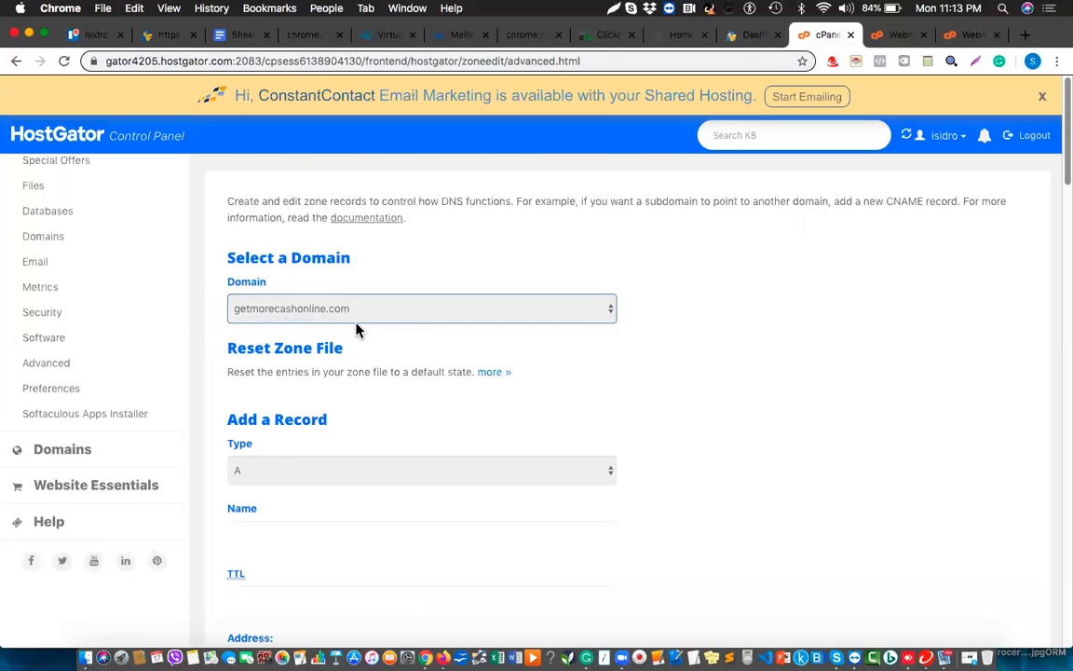
{"action": "left_click", "coordinate": [331, 473]}
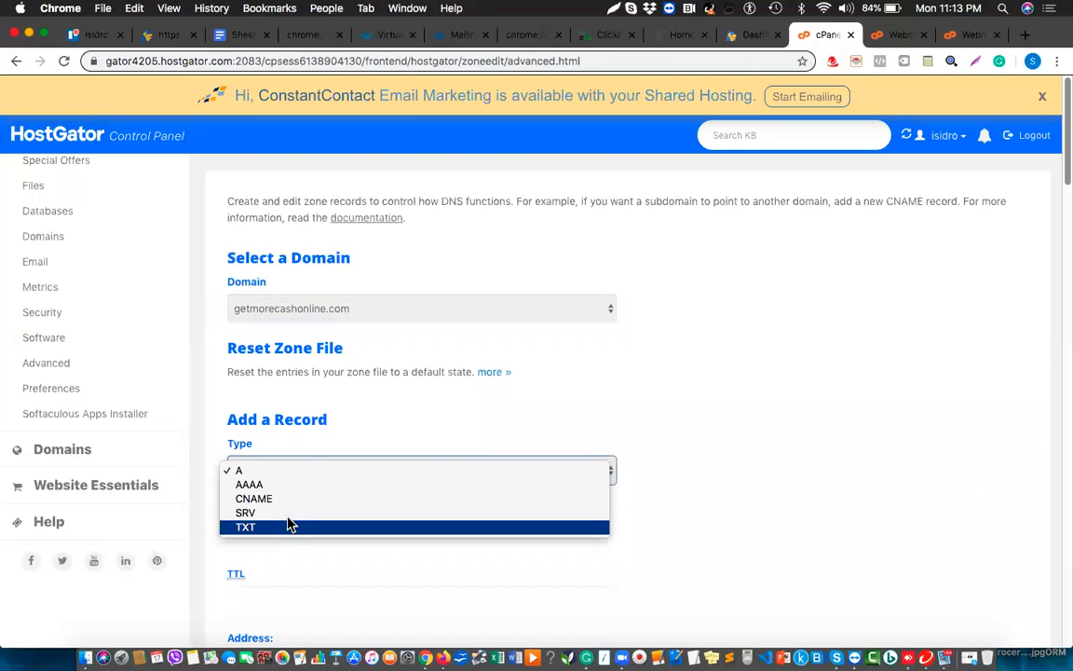
{"action": "left_click", "coordinate": [274, 527]}
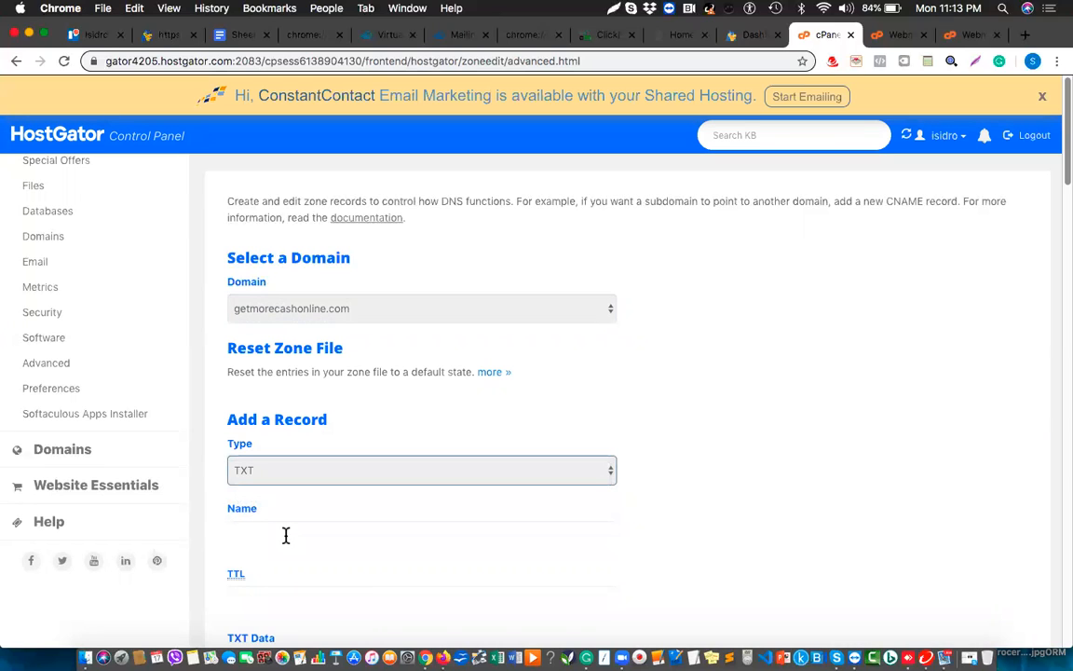
{"action": "left_click", "coordinate": [286, 535]}
{"action": "key", "text": "super+v"}
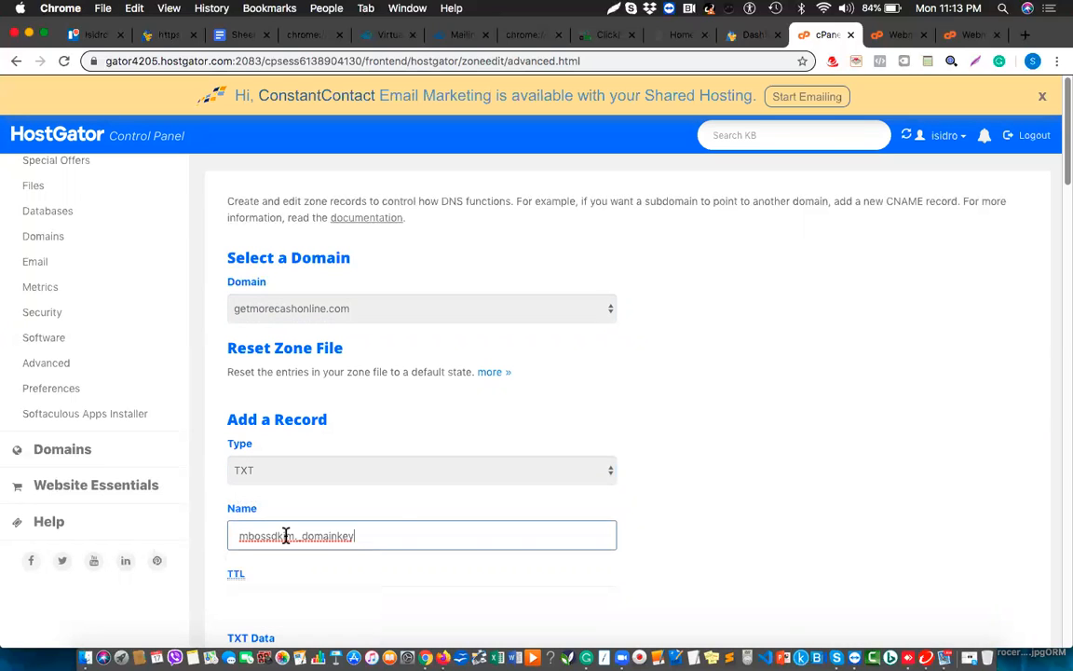
{"action": "left_click", "coordinate": [742, 465]}
Step: Set the new TXT record's TTL to 3600
{"action": "scroll", "coordinate": [743, 465], "scroll_direction": "down", "scroll_amount": 1}
{"action": "scroll", "coordinate": [743, 466], "scroll_direction": "down", "scroll_amount": 2}
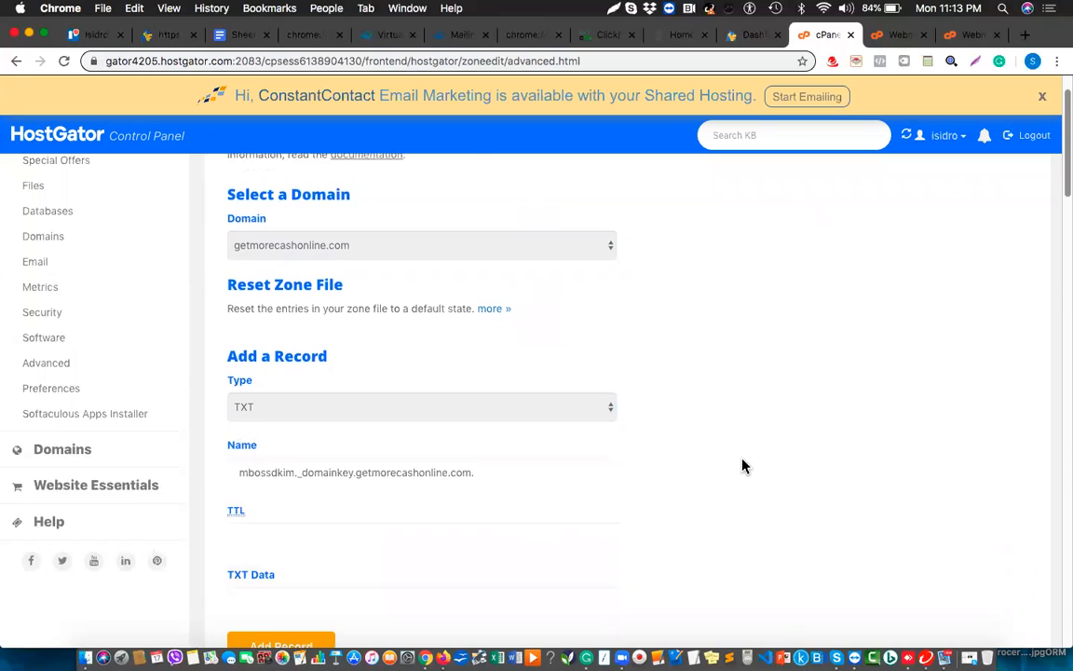
{"action": "left_click", "coordinate": [339, 488]}
{"action": "type", "text": "3600"}
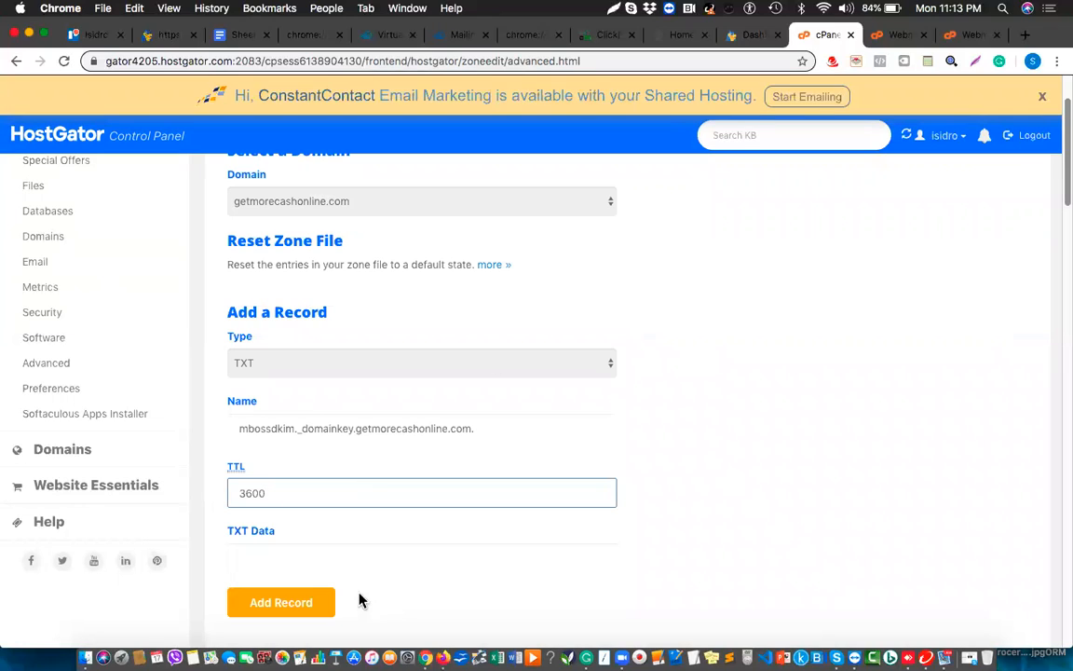
Step: Copy the DKIM value without its quotation marks from MailingBoss and paste it as the new record's TXT data in cPanel
{"action": "left_click", "coordinate": [379, 556]}
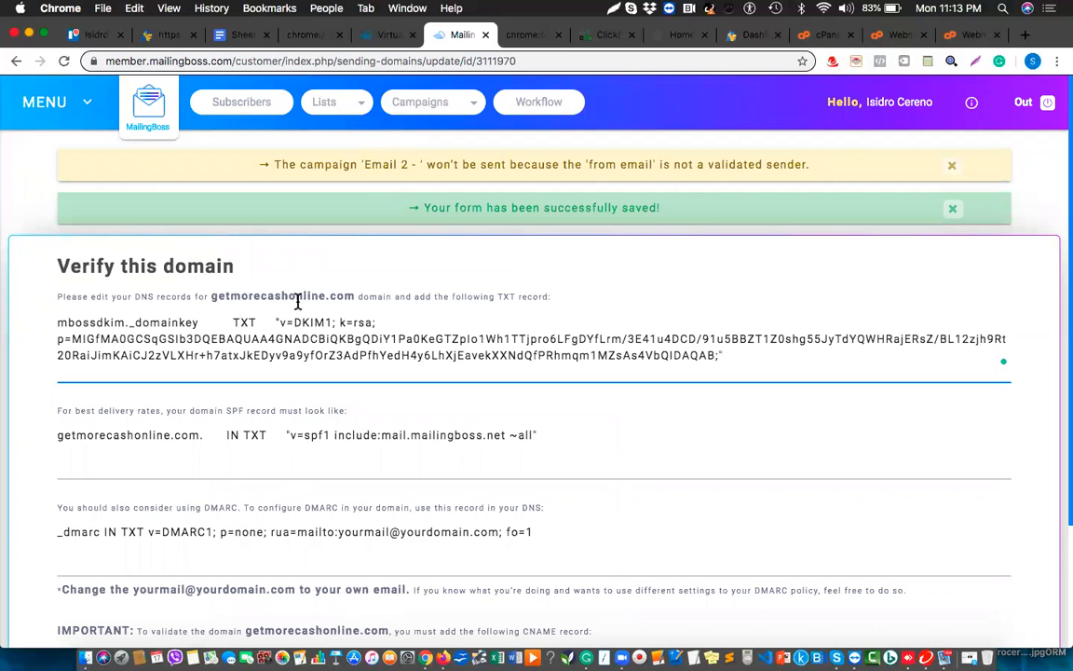
{"action": "left_click_drag", "start_coordinate": [277, 321], "coordinate": [717, 358]}
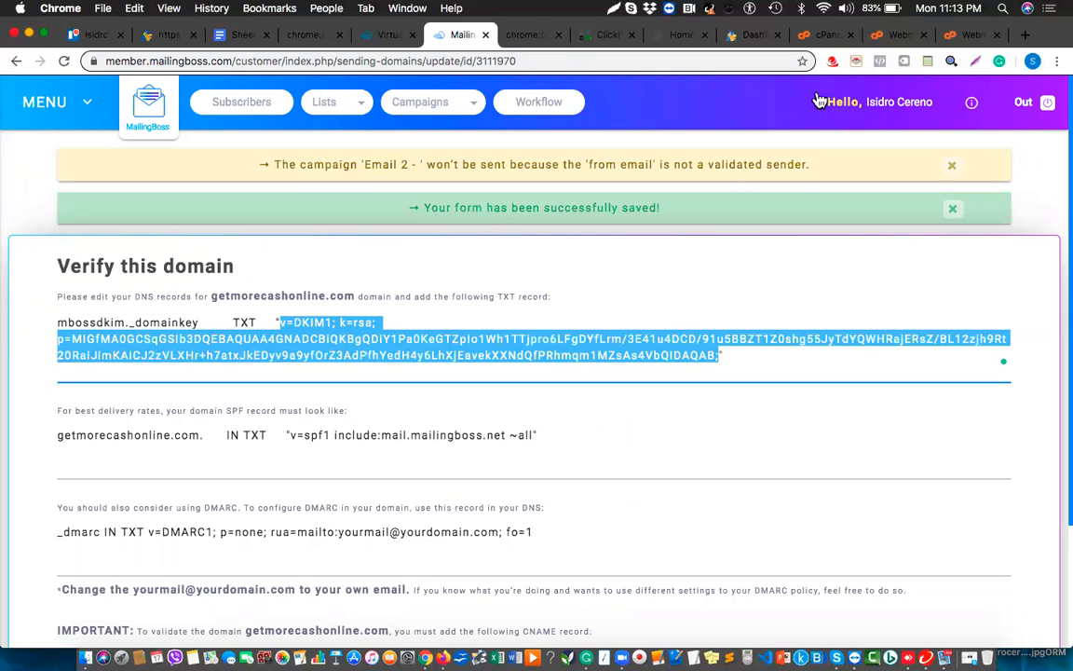
{"action": "left_click", "coordinate": [825, 35]}
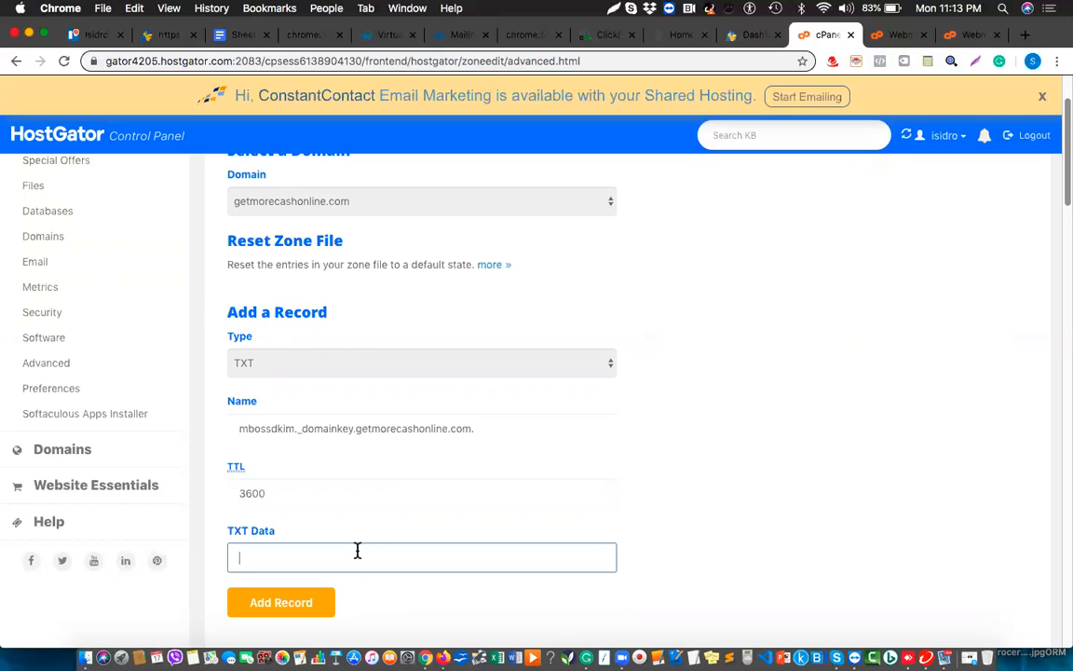
{"action": "key", "text": "super+v"}
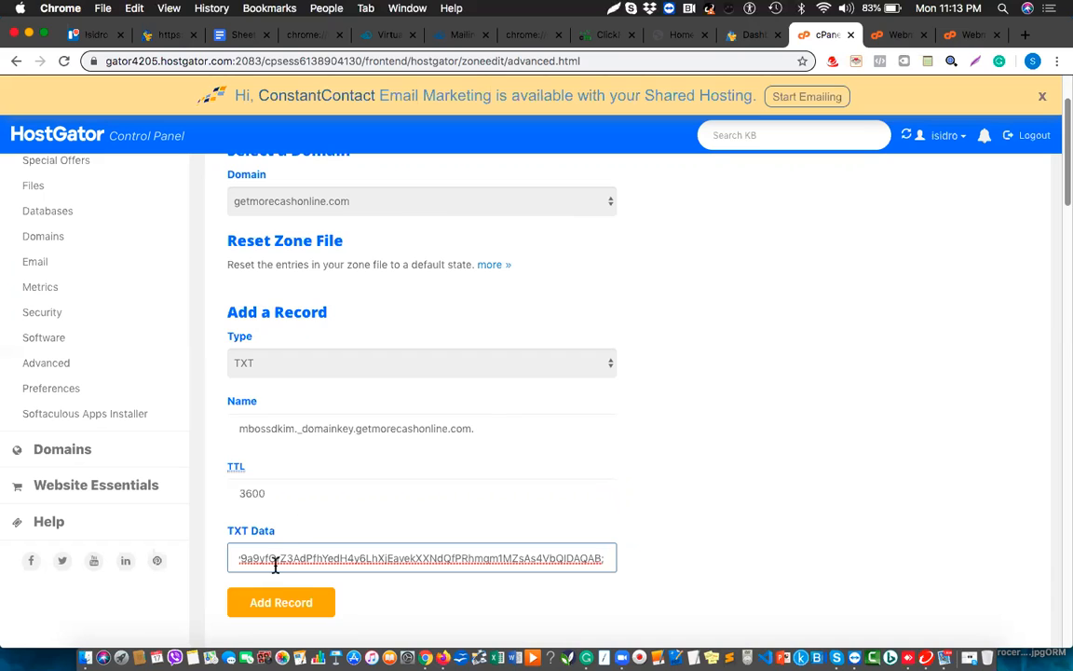
Step: Add the DKIM TXT record to the zone, and check the SPF record name getmorecashonline.com in MailingBoss
{"action": "left_click", "coordinate": [279, 603]}
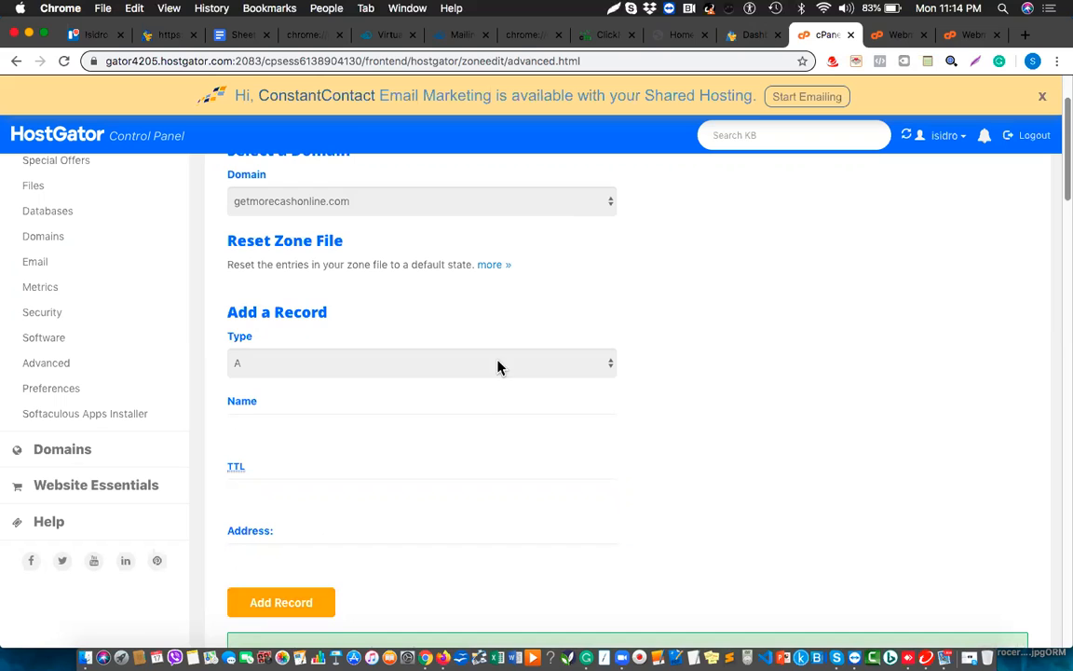
{"action": "left_click", "coordinate": [457, 37]}
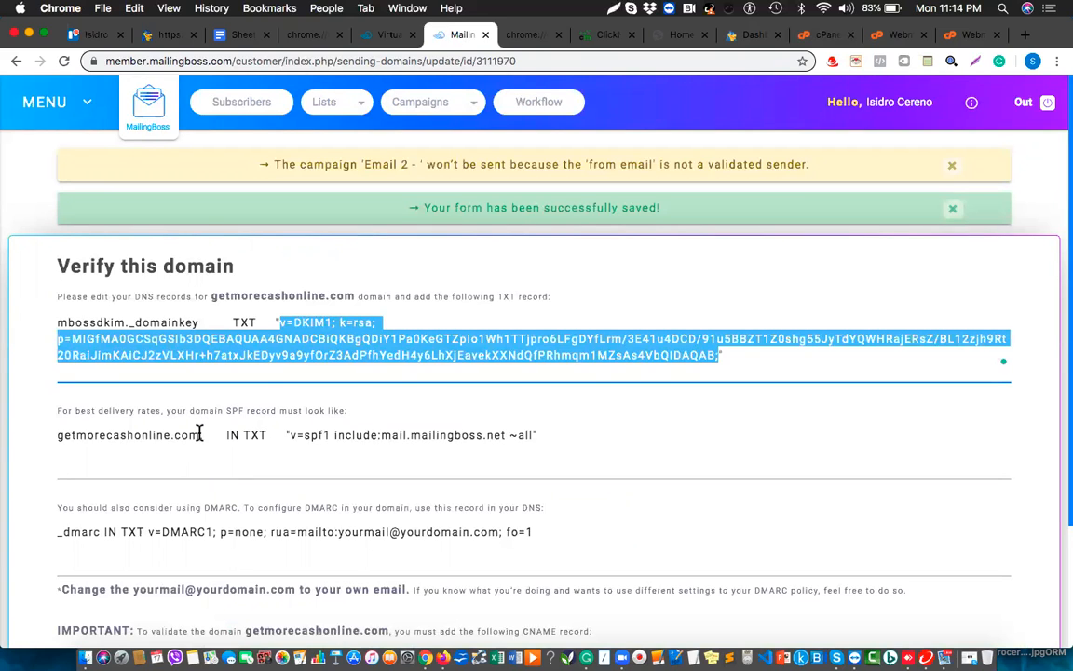
{"action": "left_click_drag", "start_coordinate": [199, 434], "coordinate": [65, 429]}
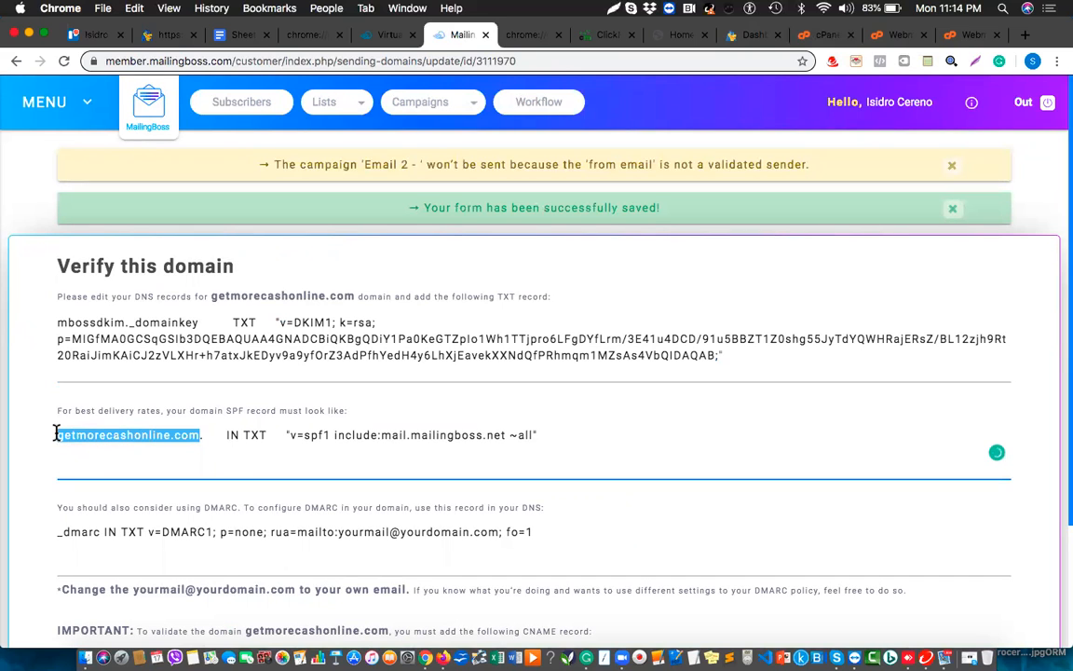
Step: Copy the CNAME record name from MailingBoss, and in cPanel set the new record's type to CNAME, name to mboss and TTL to 3600
{"action": "scroll", "coordinate": [149, 451], "scroll_direction": "down", "scroll_amount": 3}
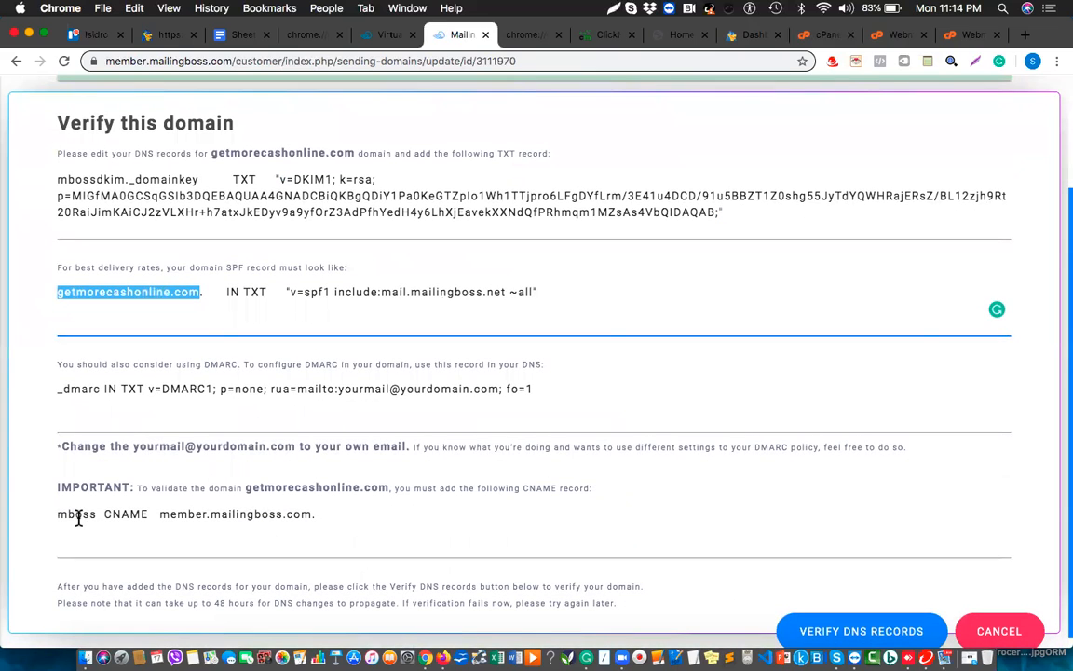
{"action": "double_click", "coordinate": [78, 517]}
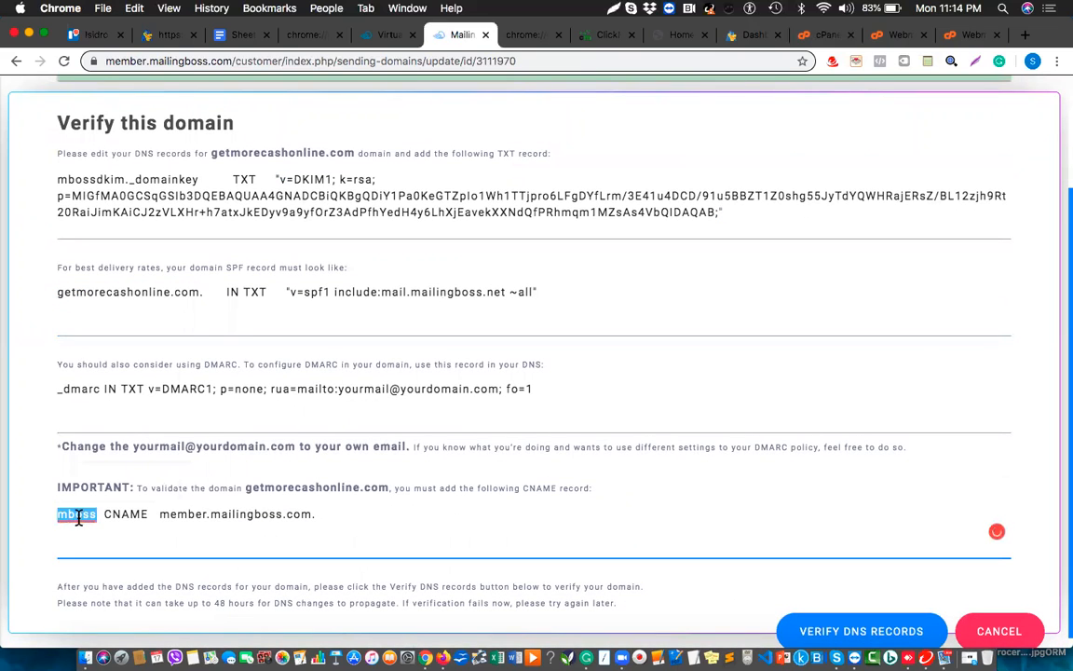
{"action": "left_click", "coordinate": [824, 34]}
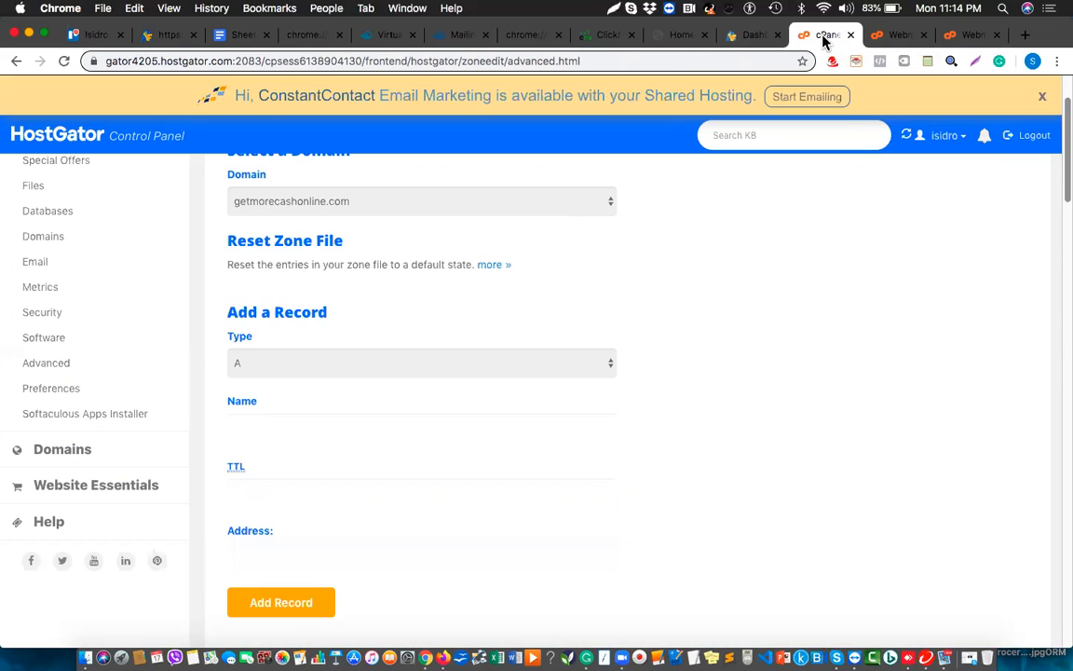
{"action": "left_click", "coordinate": [306, 368]}
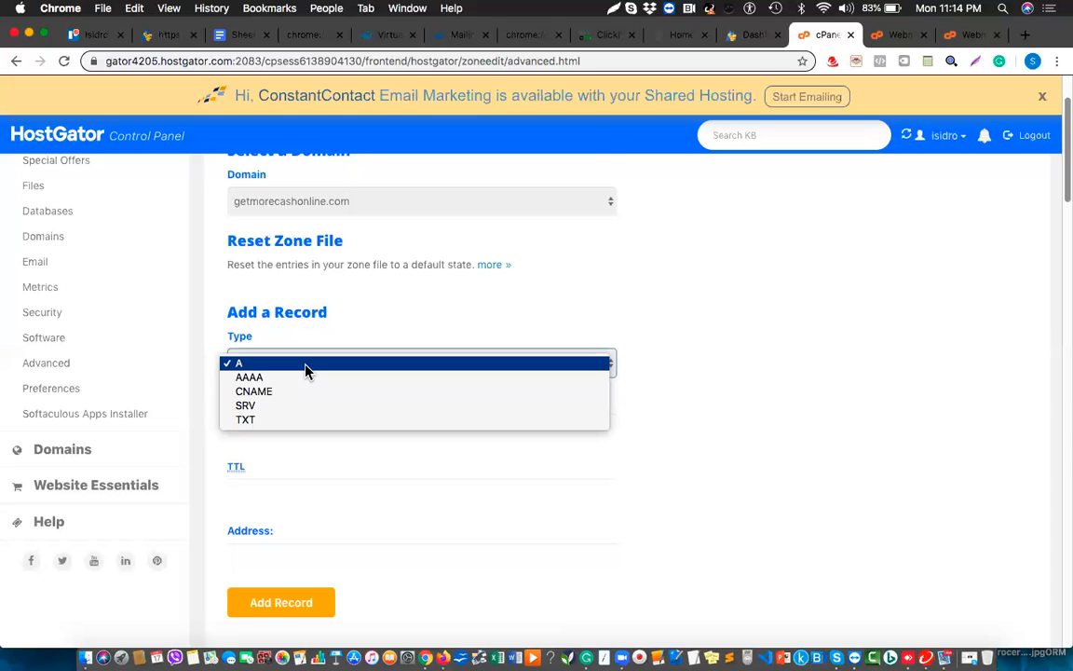
{"action": "left_click", "coordinate": [286, 392]}
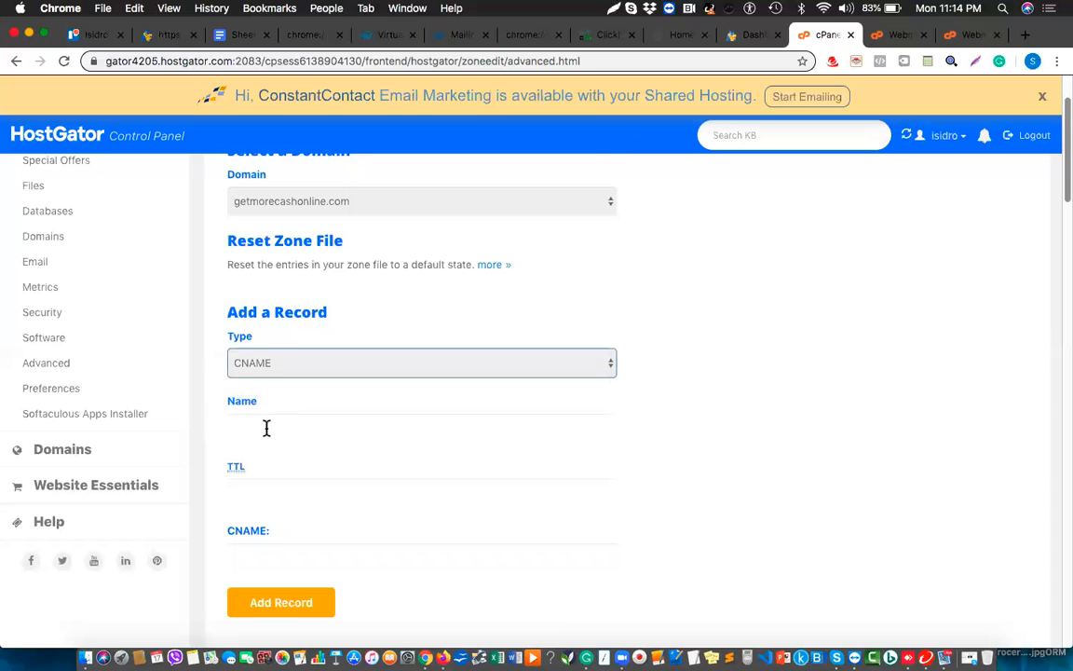
{"action": "left_click", "coordinate": [267, 428]}
{"action": "type", "text": "mboss"}
{"action": "left_click", "coordinate": [760, 377]}
{"action": "left_click", "coordinate": [372, 491]}
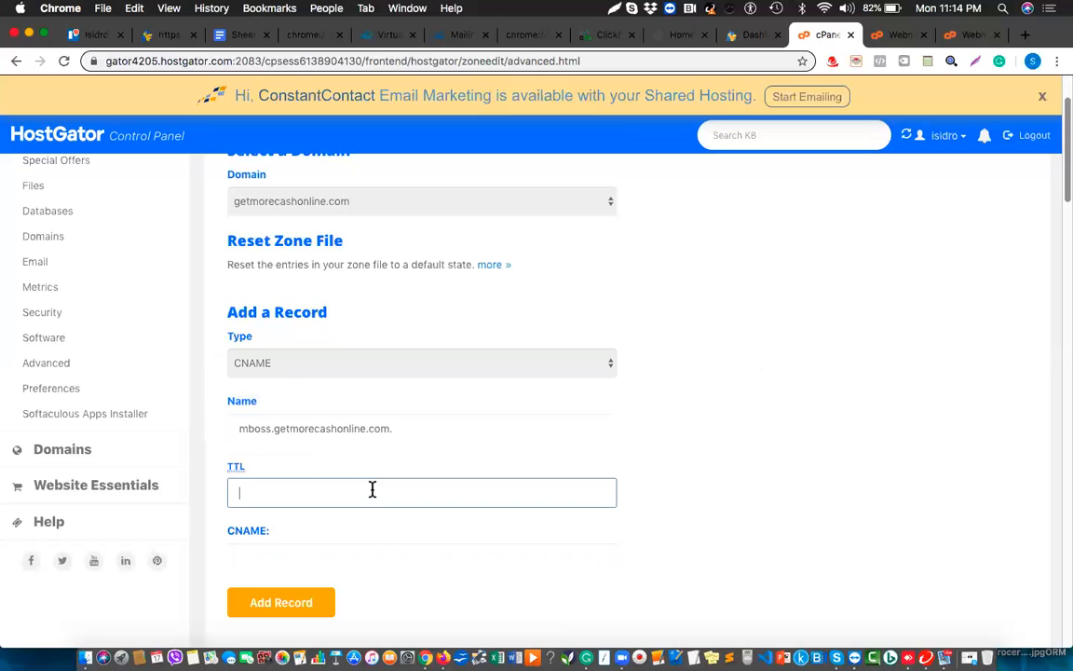
{"action": "type", "text": "3600"}
Step: Enter member.mailingboss.com from MailingBoss as the CNAME target, add the record, and check for it in the zone file records
{"action": "left_click", "coordinate": [352, 556]}
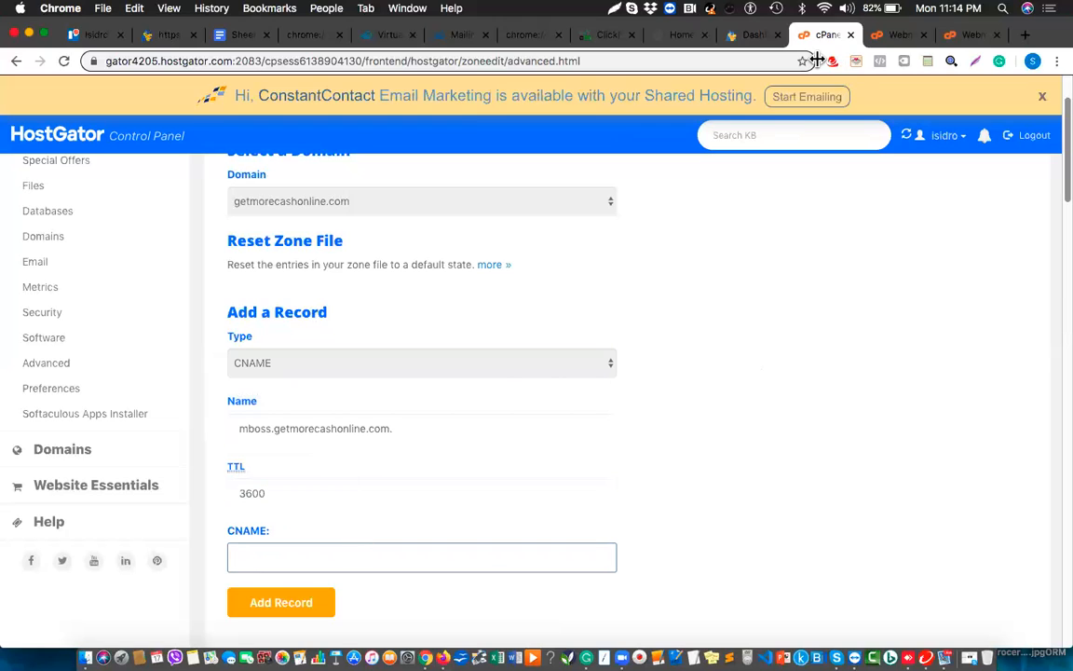
{"action": "left_click", "coordinate": [462, 38]}
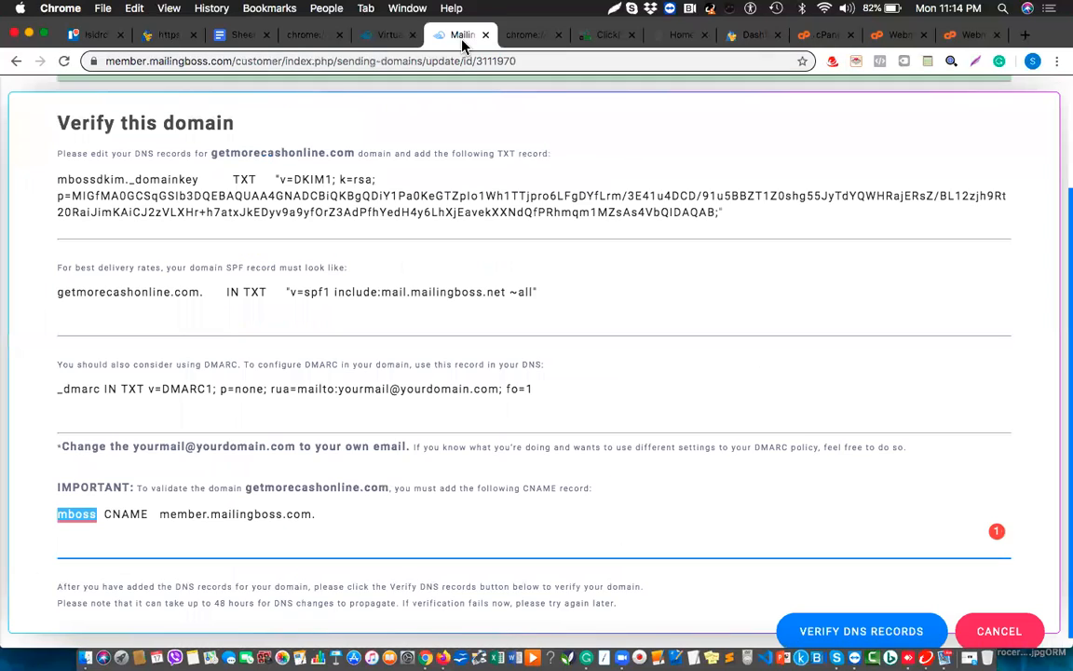
{"action": "left_click_drag", "start_coordinate": [158, 513], "coordinate": [310, 514]}
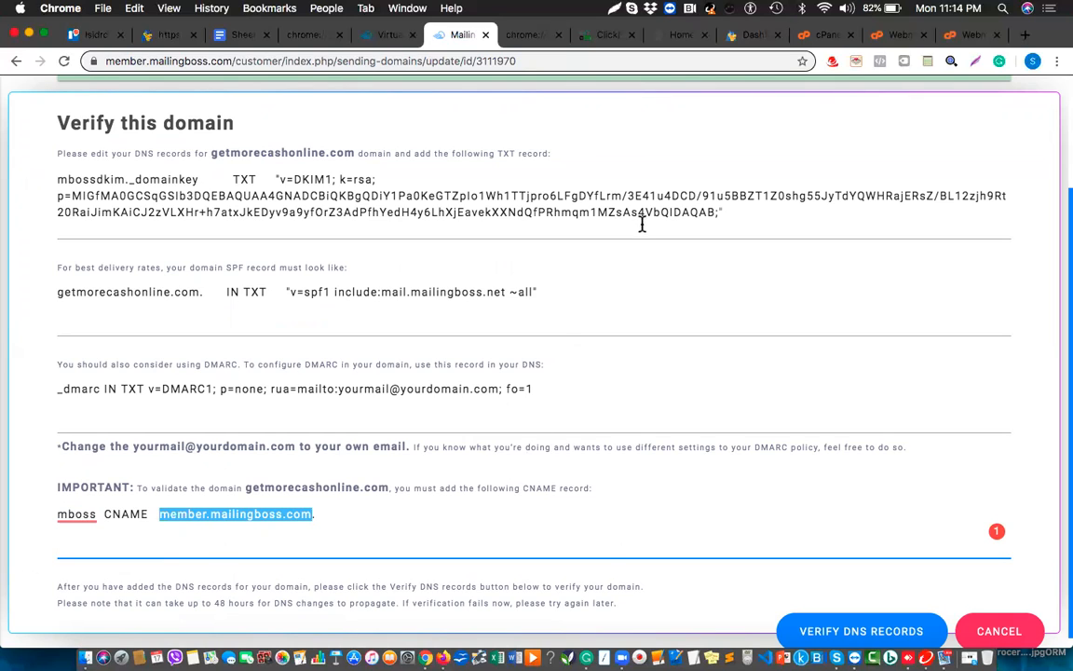
{"action": "left_click", "coordinate": [825, 37]}
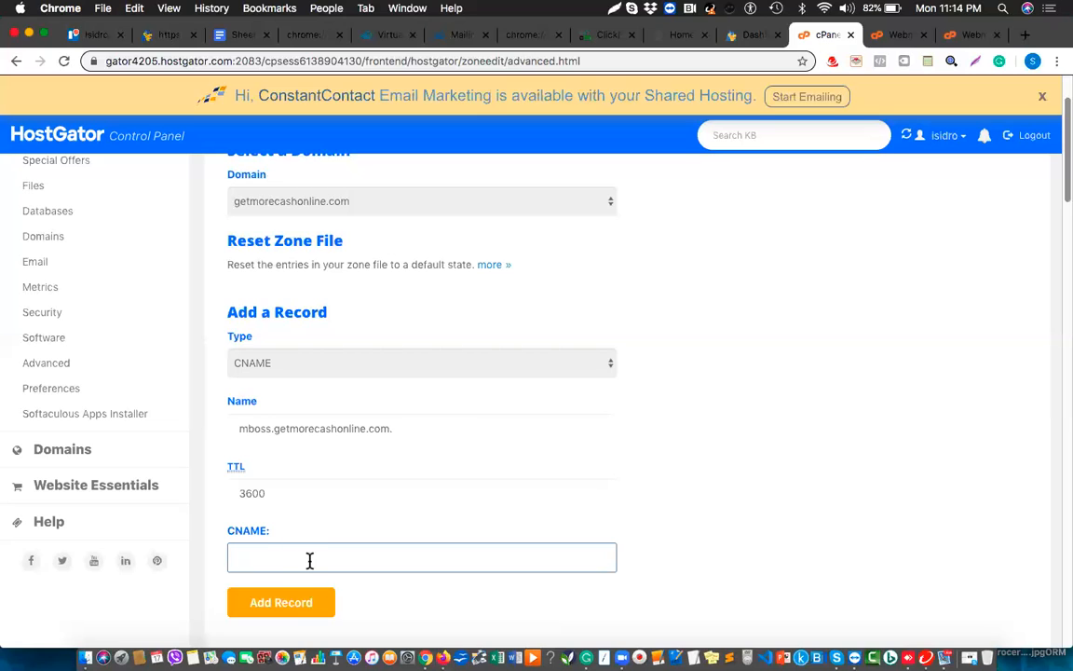
{"action": "type", "text": "member.mailingboss.com"}
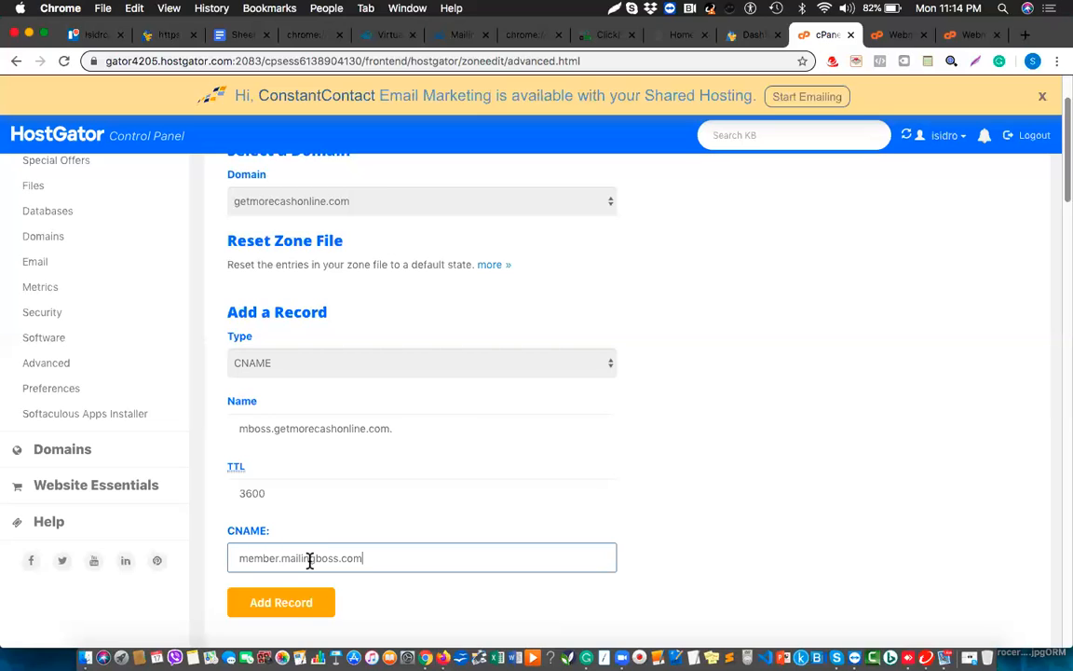
{"action": "left_click", "coordinate": [292, 606]}
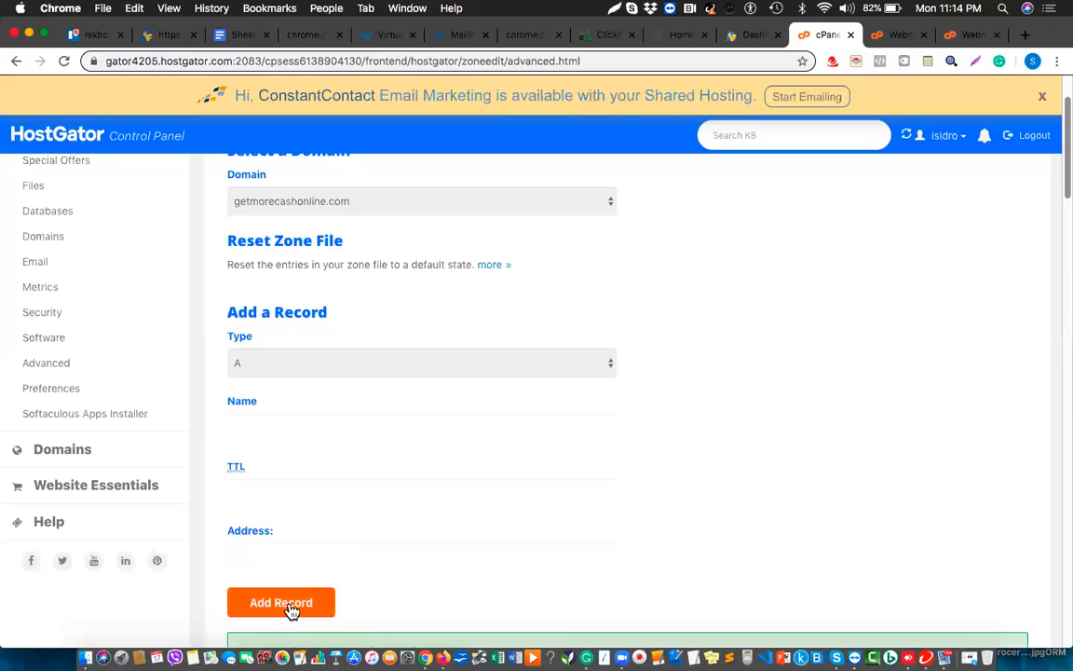
{"action": "scroll", "coordinate": [359, 495], "scroll_direction": "down", "scroll_amount": 15}
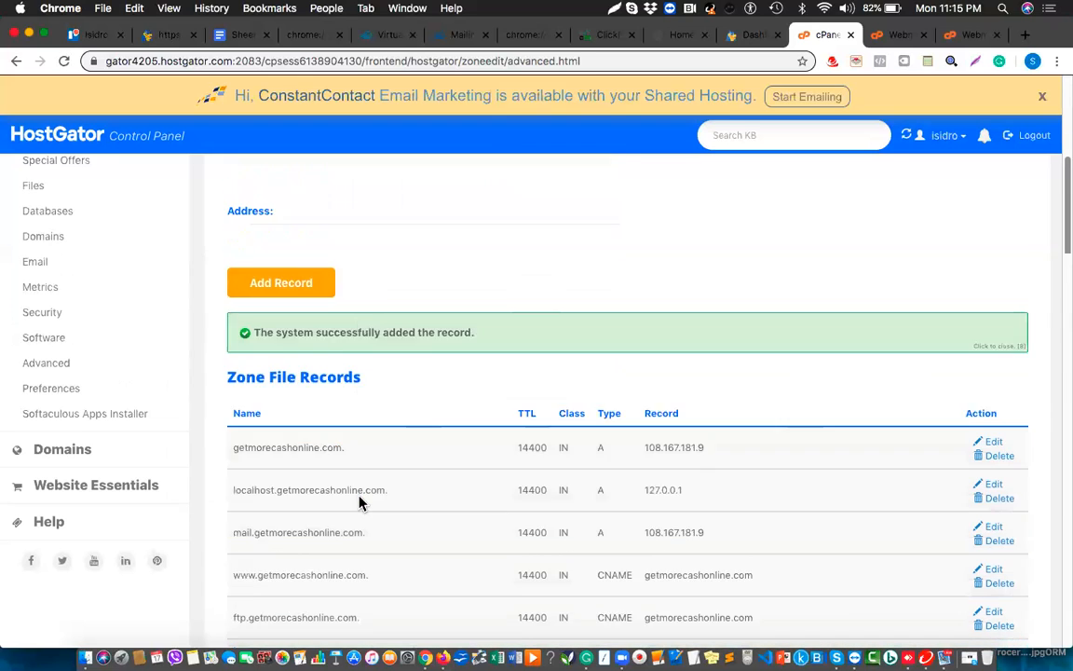
{"action": "scroll", "coordinate": [359, 495], "scroll_direction": "down", "scroll_amount": 3}
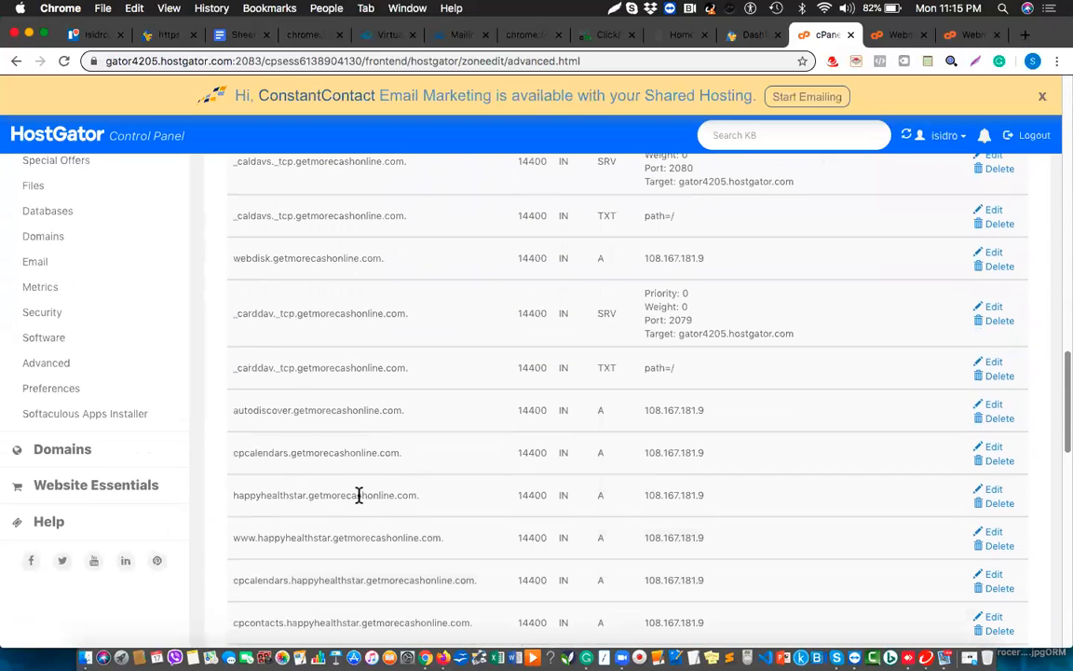
{"action": "scroll", "coordinate": [358, 495], "scroll_direction": "down", "scroll_amount": 10}
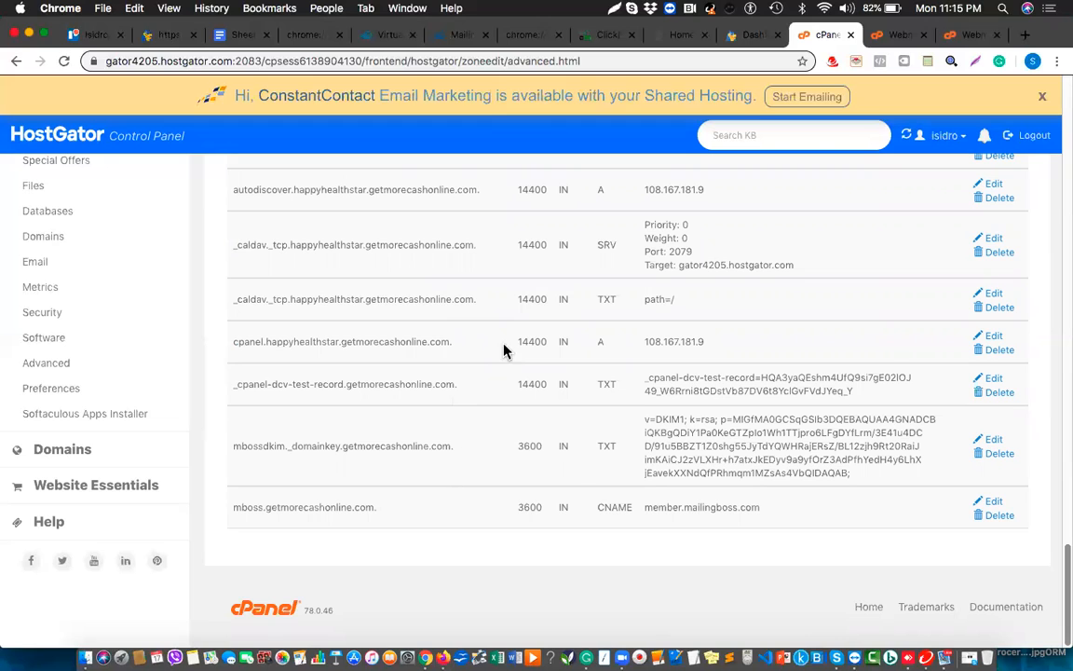
Step: Copy the DMARC record name _dmarc from MailingBoss and return to the form for adding a record in cPanel
{"action": "left_click", "coordinate": [463, 37]}
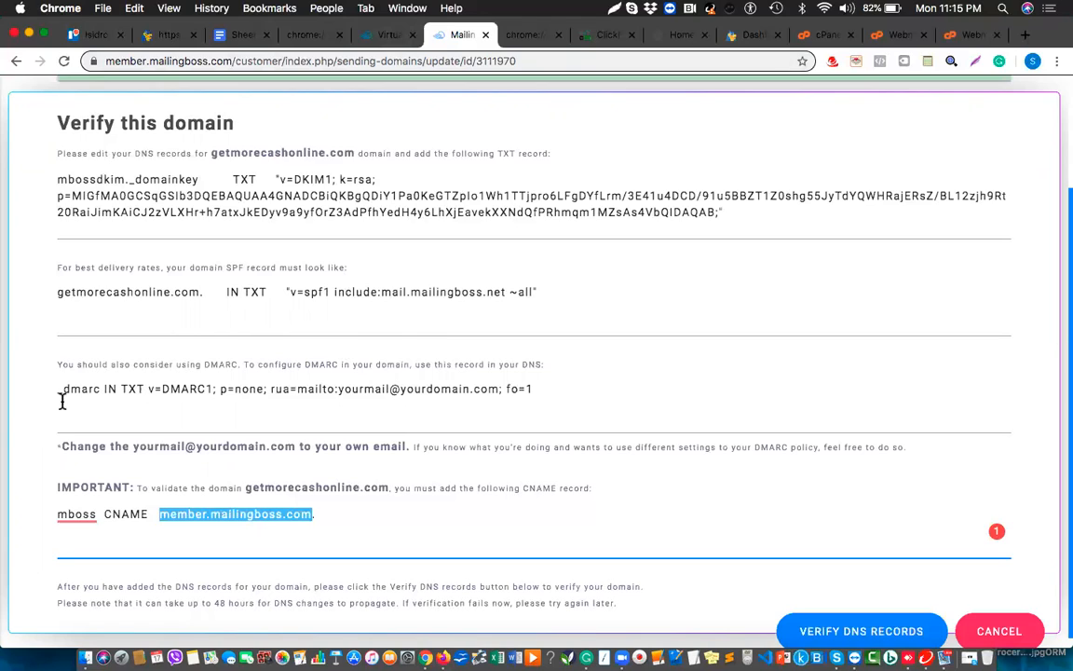
{"action": "left_click_drag", "start_coordinate": [57, 390], "coordinate": [97, 389]}
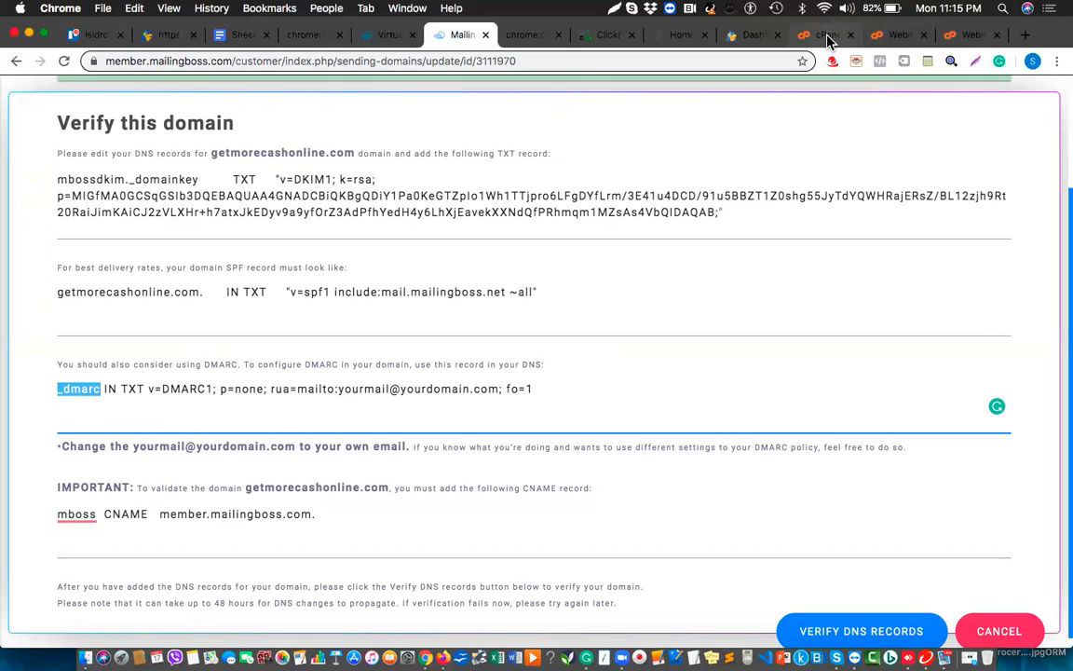
{"action": "left_click", "coordinate": [825, 35]}
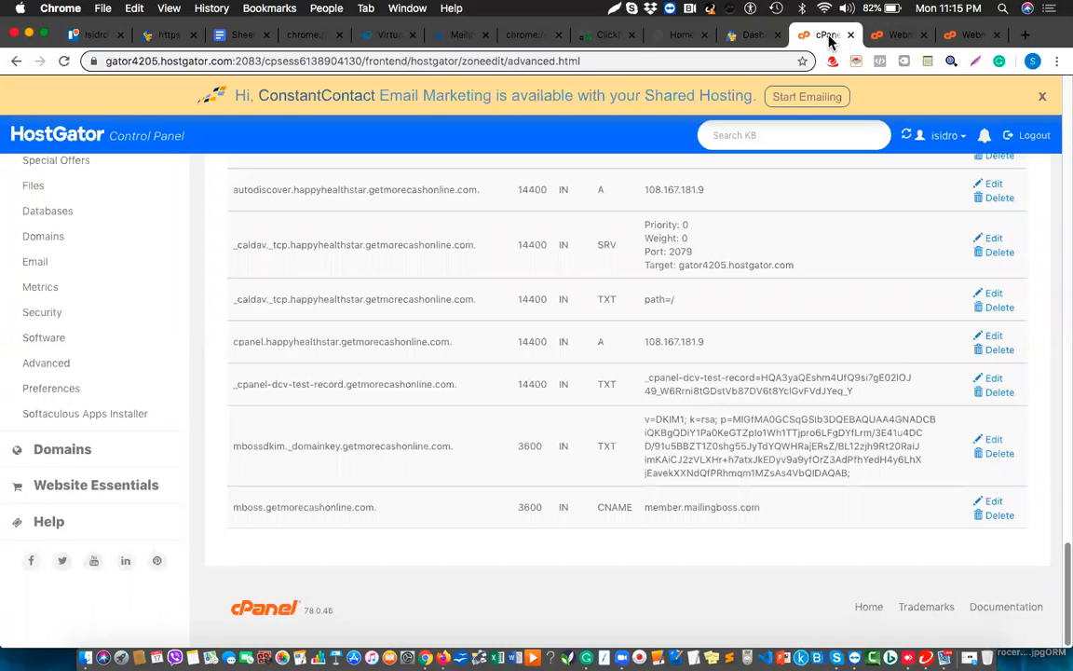
{"action": "left_click", "coordinate": [451, 37]}
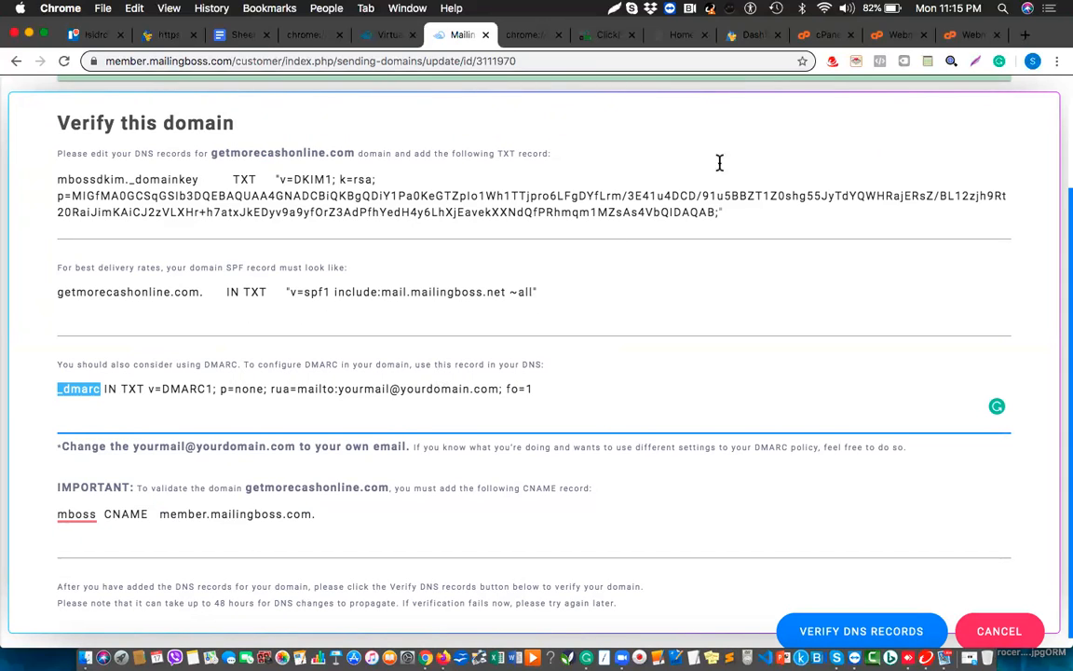
{"action": "left_click", "coordinate": [900, 35]}
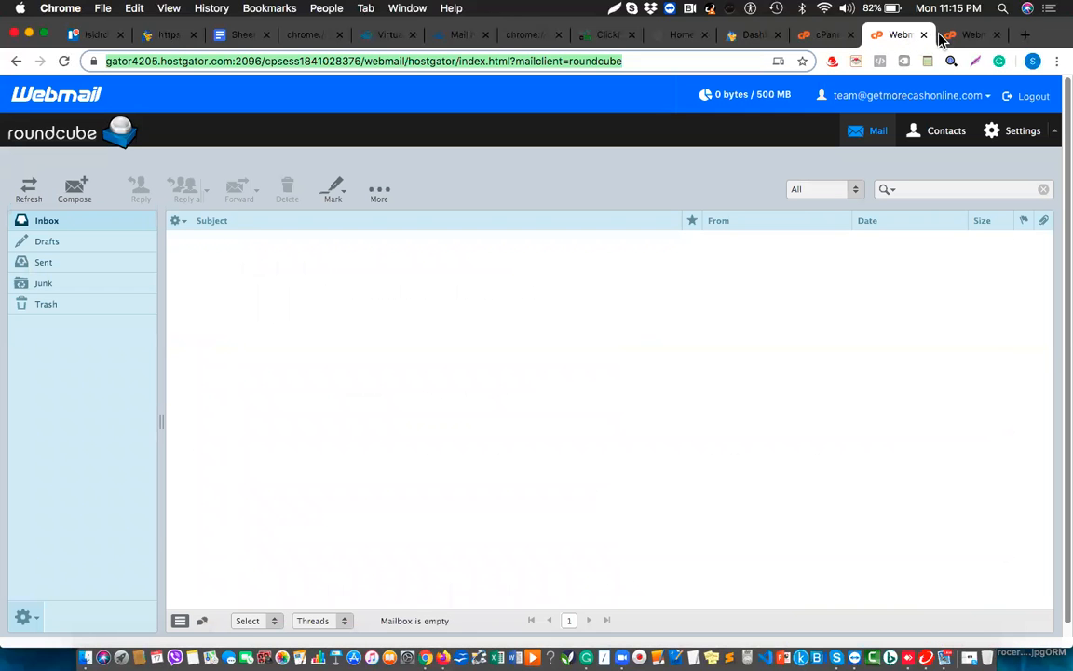
{"action": "left_click", "coordinate": [805, 37]}
{"action": "scroll", "coordinate": [531, 281], "scroll_direction": "up", "scroll_amount": 10}
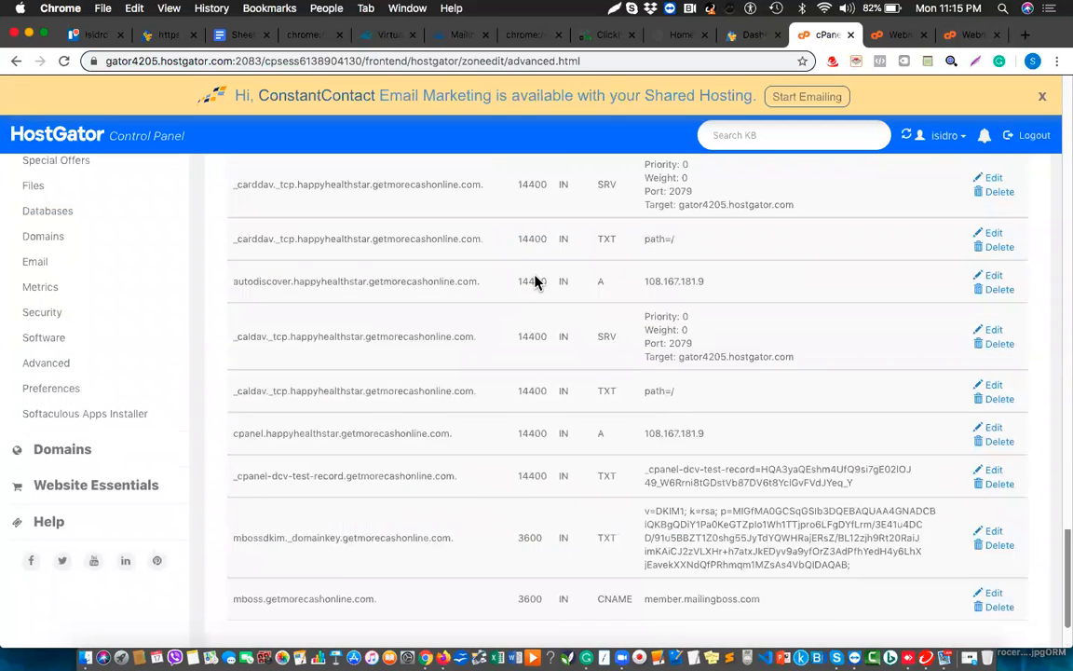
{"action": "scroll", "coordinate": [534, 281], "scroll_direction": "up", "scroll_amount": 10}
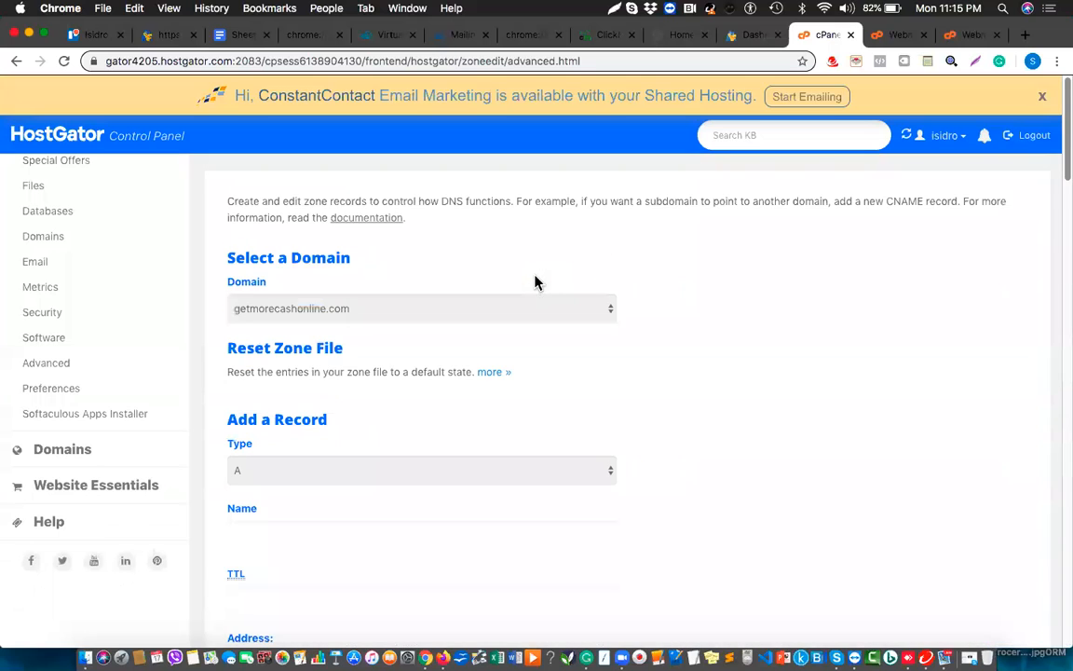
Step: Set the new record for getmorecashonline.com to type TXT, name _dmarc and TTL 3600
{"action": "left_click", "coordinate": [457, 324]}
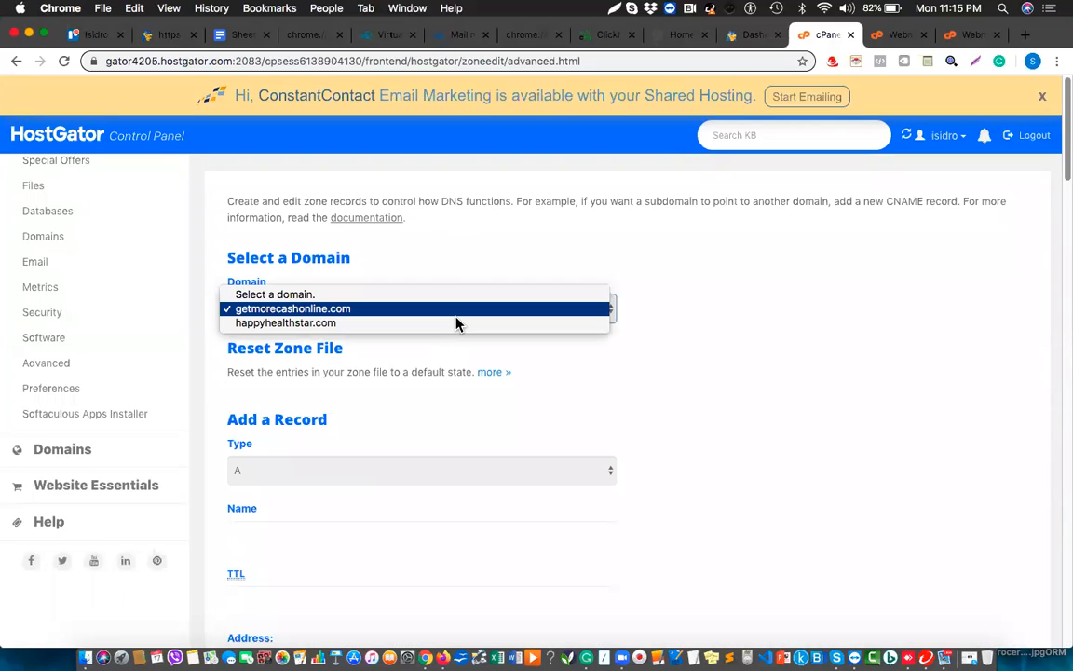
{"action": "left_click", "coordinate": [614, 371]}
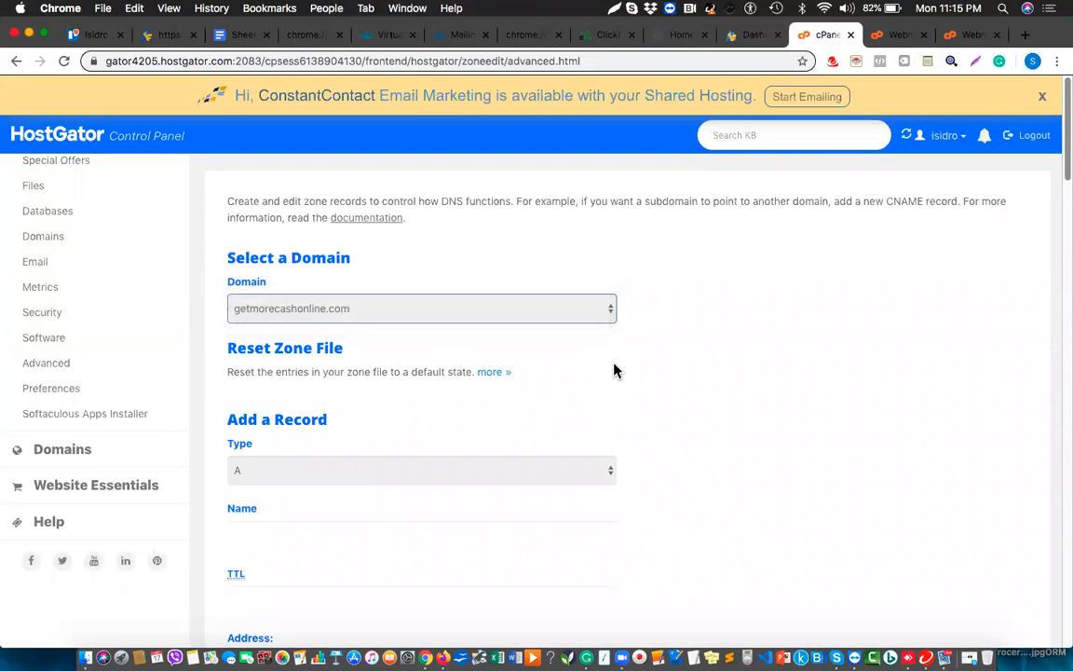
{"action": "left_click", "coordinate": [437, 485]}
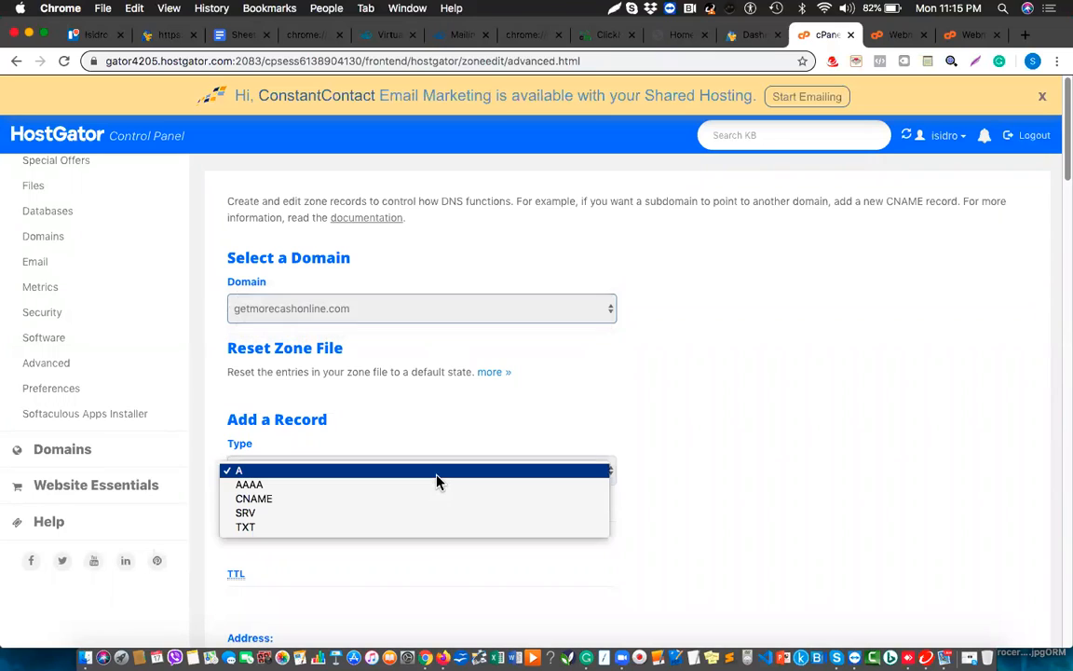
{"action": "left_click", "coordinate": [296, 527]}
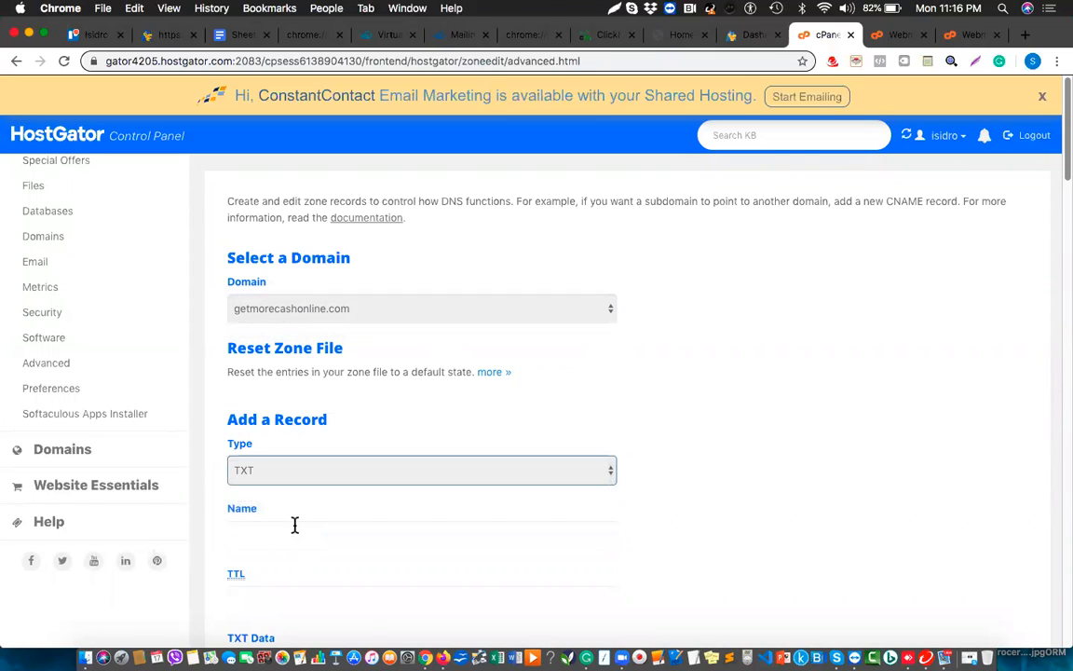
{"action": "left_click", "coordinate": [294, 525]}
{"action": "type", "text": "_dmarc"}
{"action": "left_click", "coordinate": [734, 472]}
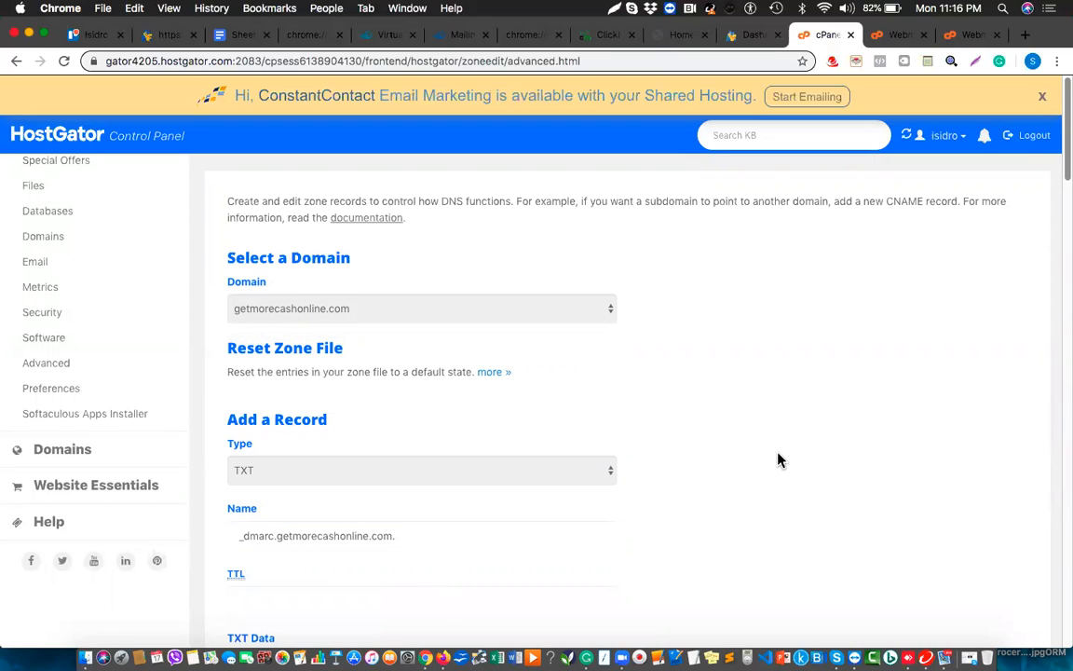
{"action": "scroll", "coordinate": [781, 460], "scroll_direction": "down", "scroll_amount": 5}
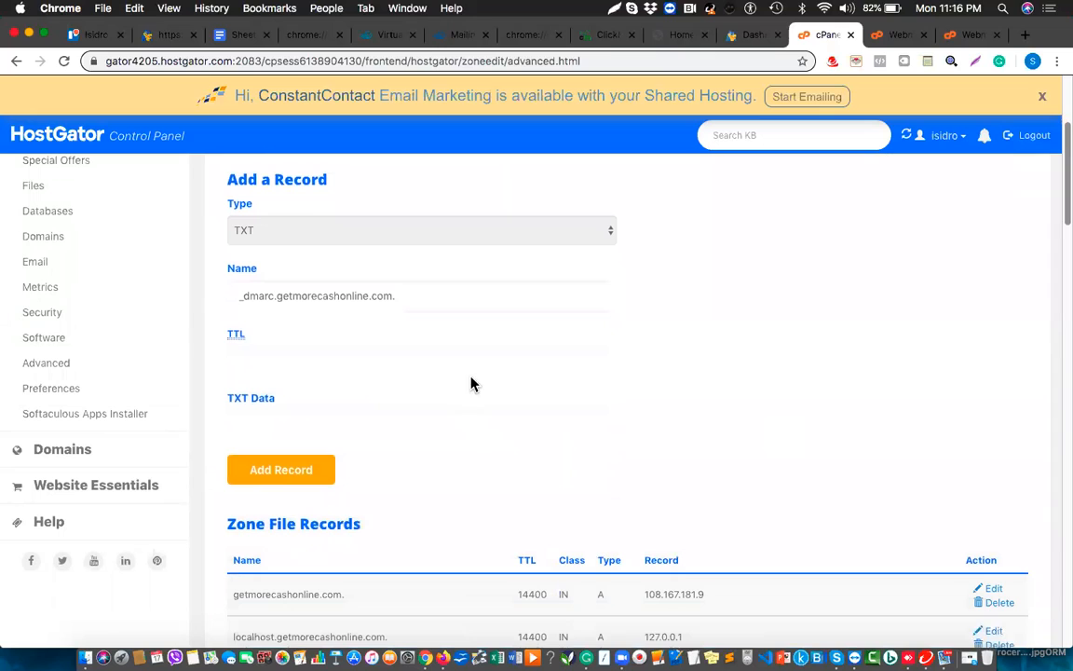
{"action": "left_click", "coordinate": [455, 359]}
{"action": "type", "text": "3600"}
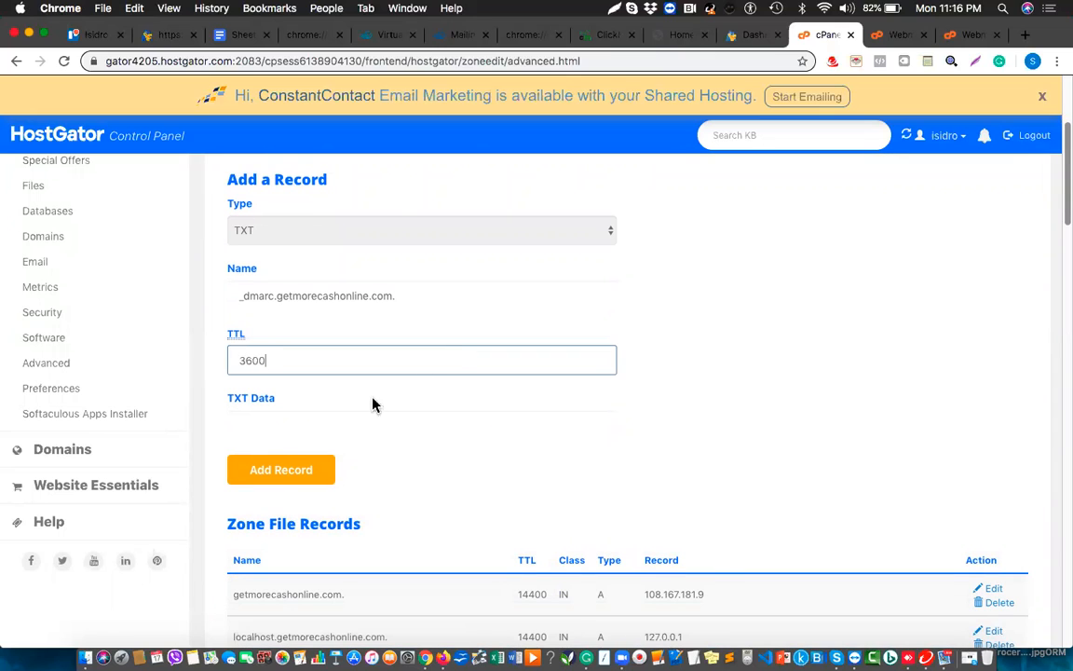
Step: Copy the DMARC value starting with v=DMARC1 from MailingBoss into the new record's TXT data in cPanel and add the record
{"action": "left_click", "coordinate": [333, 429]}
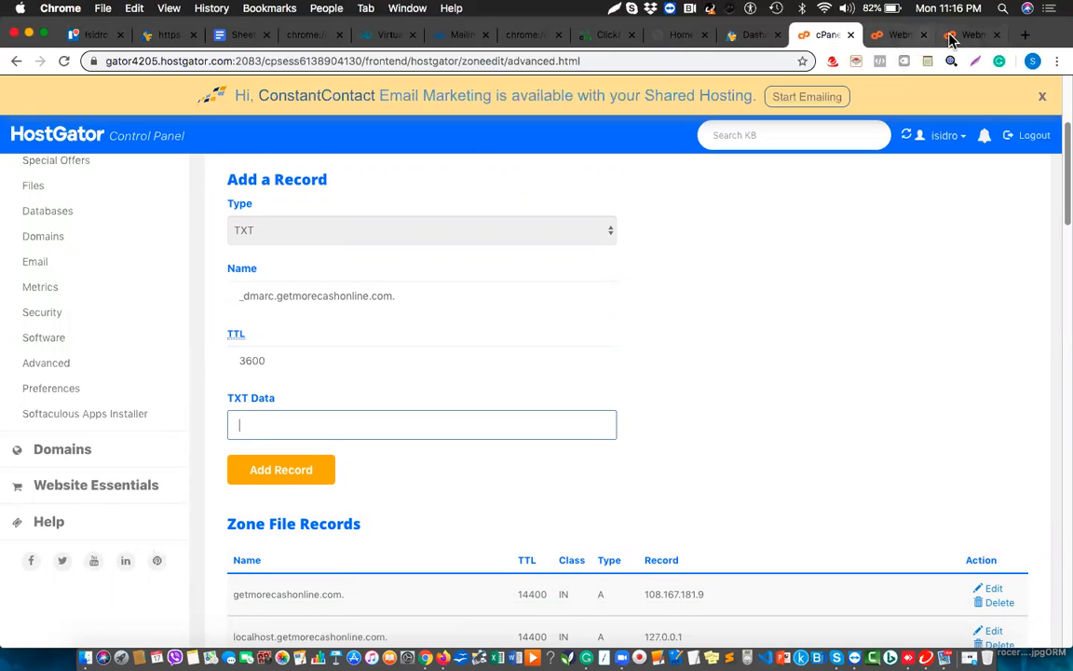
{"action": "left_click", "coordinate": [453, 34]}
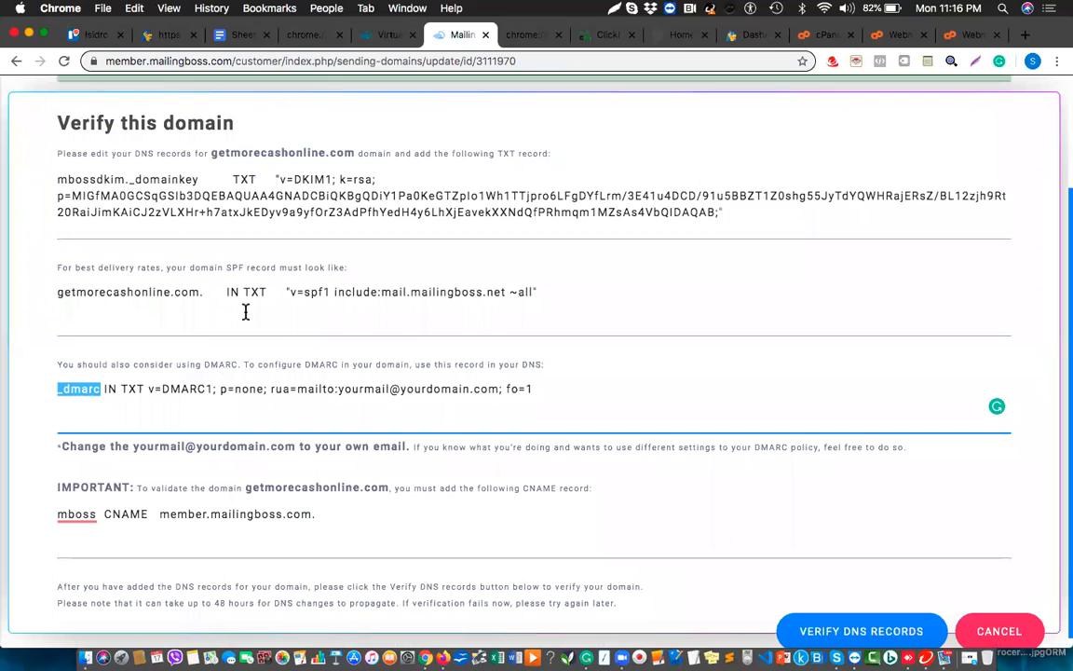
{"action": "left_click_drag", "start_coordinate": [148, 388], "coordinate": [530, 396]}
{"action": "key", "text": "super+c"}
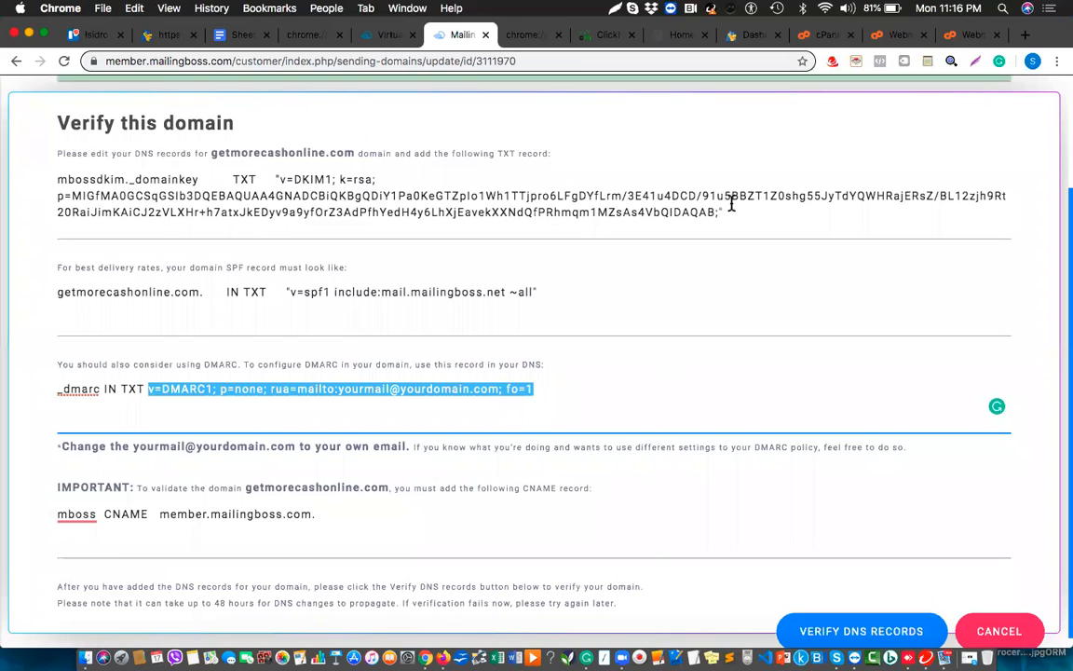
{"action": "left_click", "coordinate": [828, 37]}
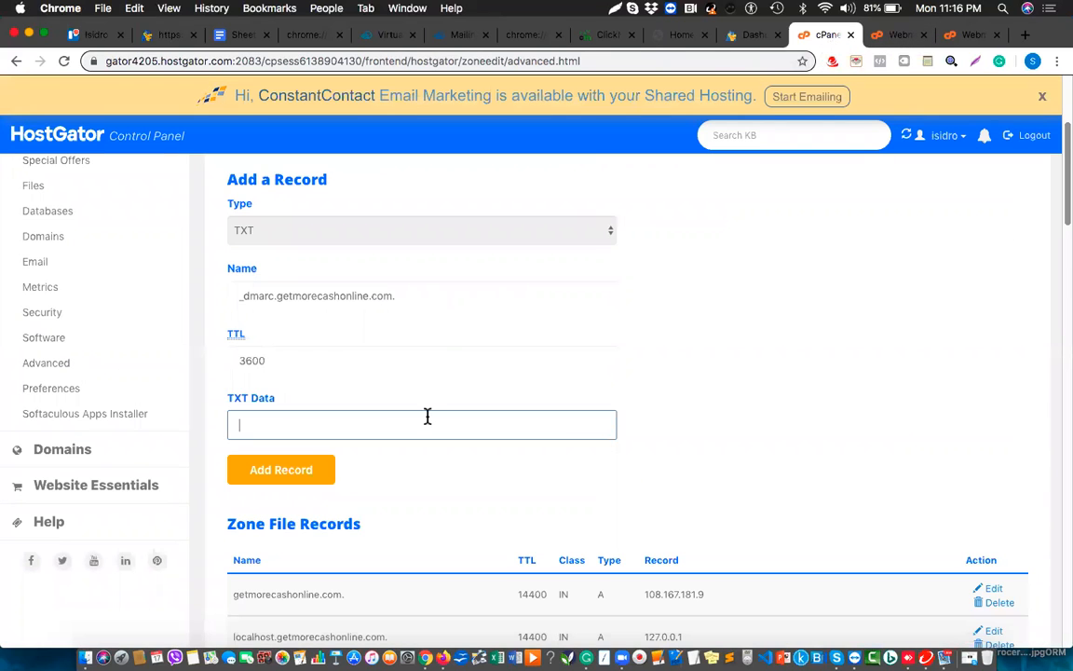
{"action": "key", "text": "super+v"}
{"action": "left_click", "coordinate": [299, 479]}
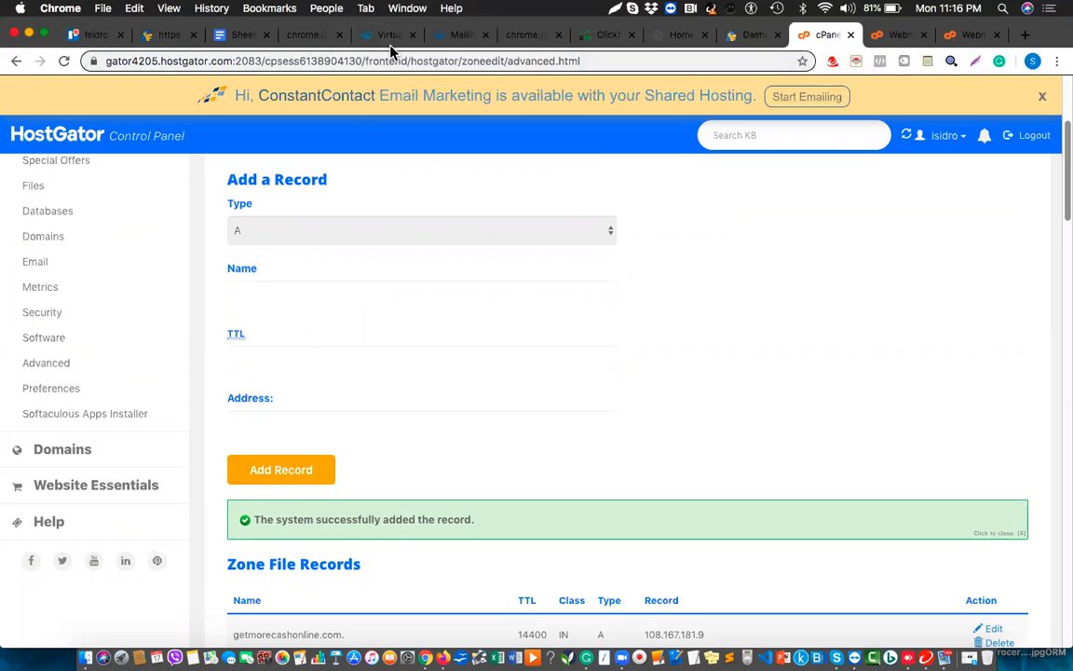
Step: Check the SPF requirement in MailingBoss and search the cPanel zone file records for spf
{"action": "left_click", "coordinate": [453, 36]}
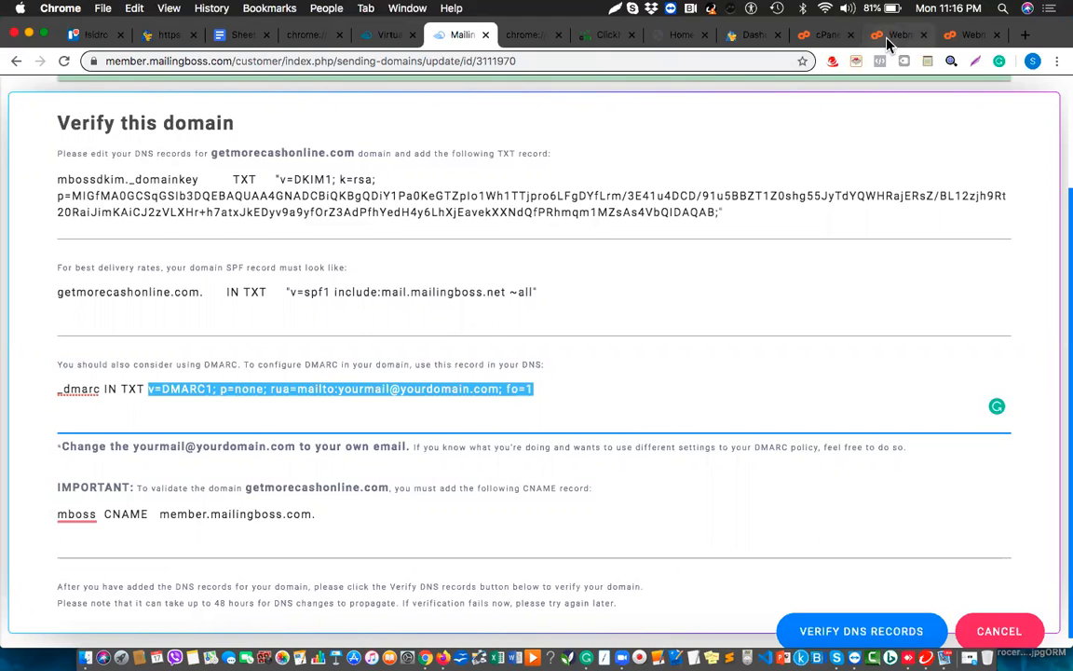
{"action": "left_click", "coordinate": [820, 37]}
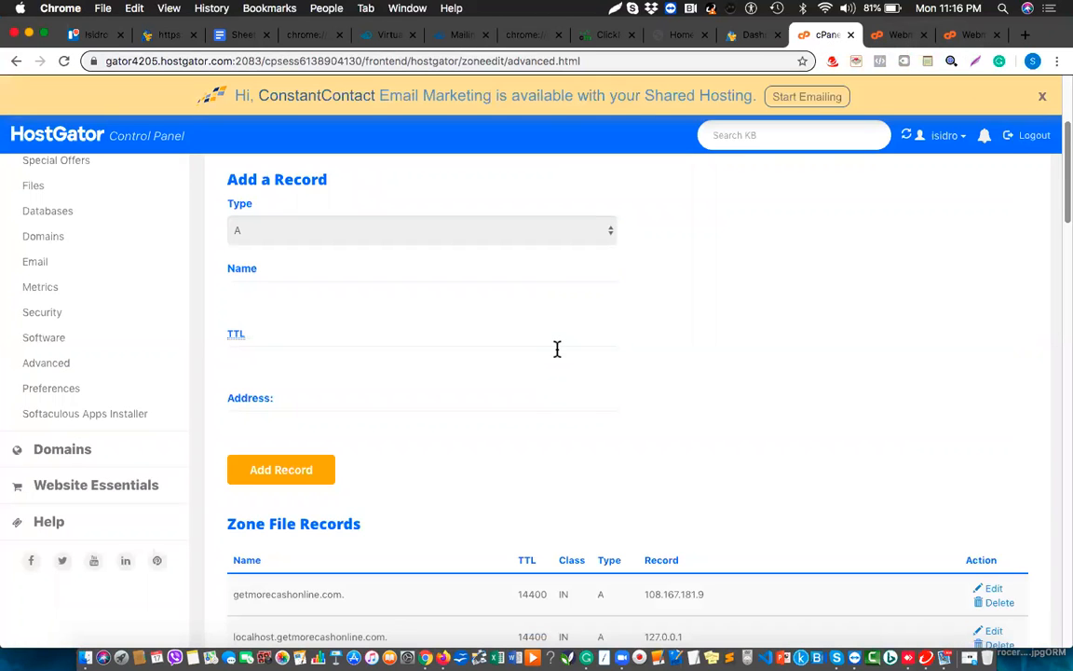
{"action": "key", "text": "cmd+f"}
{"action": "type", "text": "spf"}
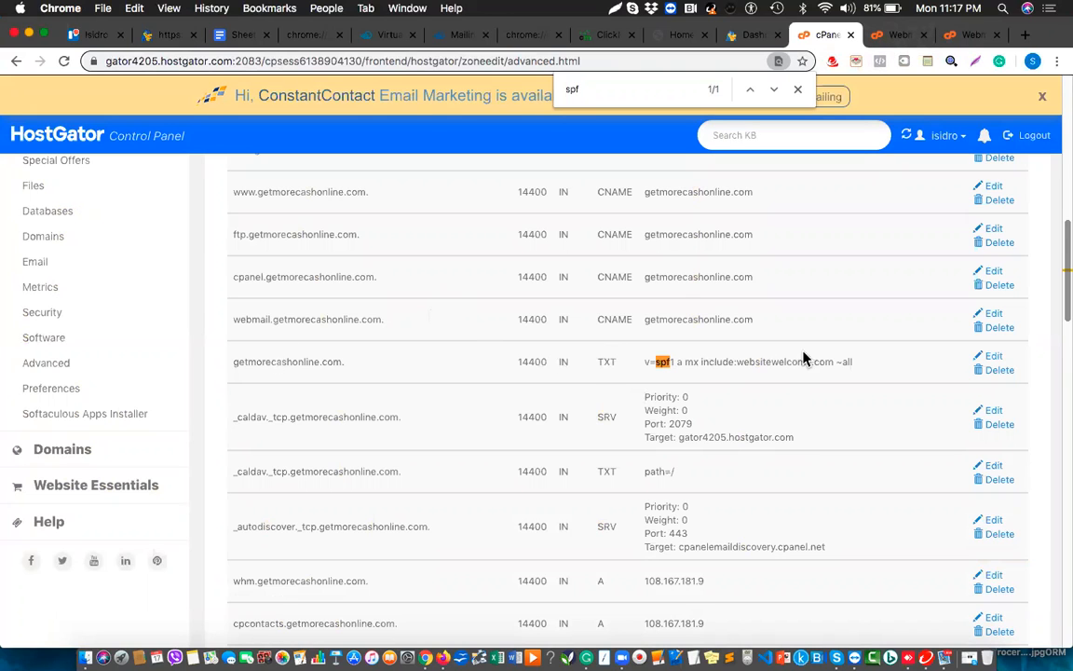
Step: In MailingBoss, select the SPF value v=spf1 include:mail.mailingboss.net ~all without its surrounding quotation marks
{"action": "left_click", "coordinate": [446, 37]}
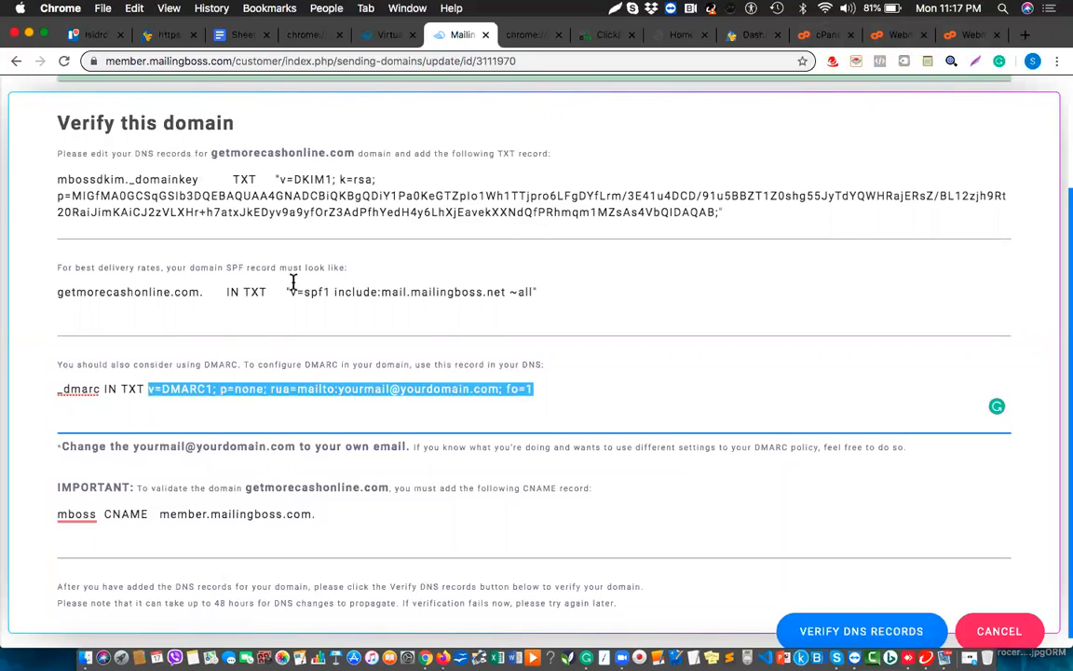
{"action": "left_click_drag", "start_coordinate": [289, 292], "coordinate": [537, 296]}
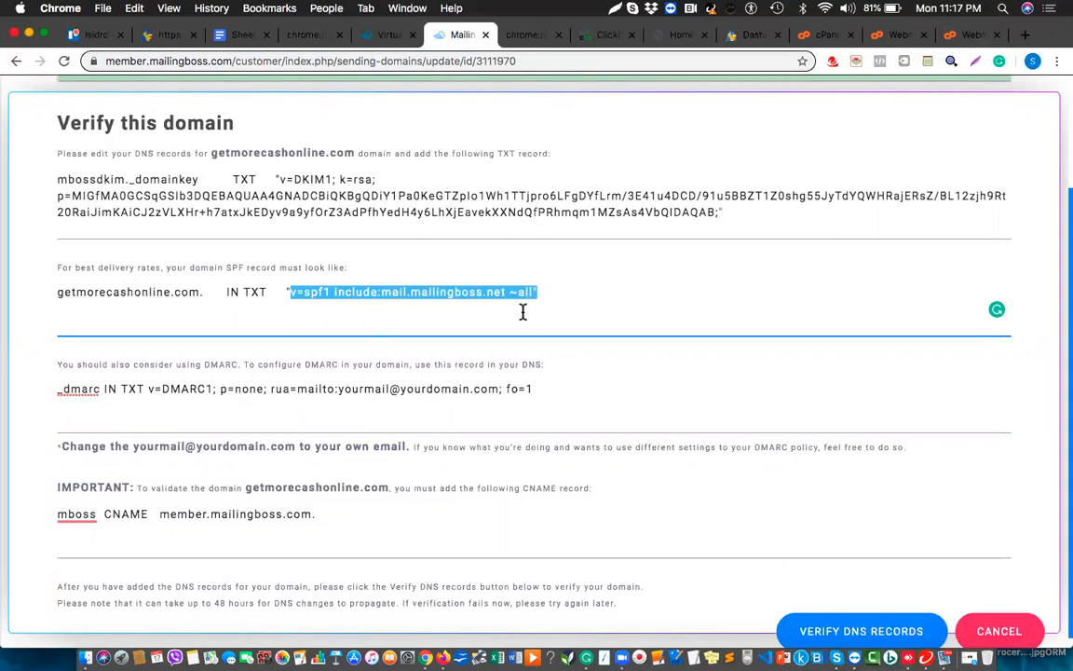
{"action": "left_click", "coordinate": [516, 314]}
{"action": "left_click_drag", "start_coordinate": [292, 291], "coordinate": [530, 292]}
{"action": "left_click", "coordinate": [533, 292]}
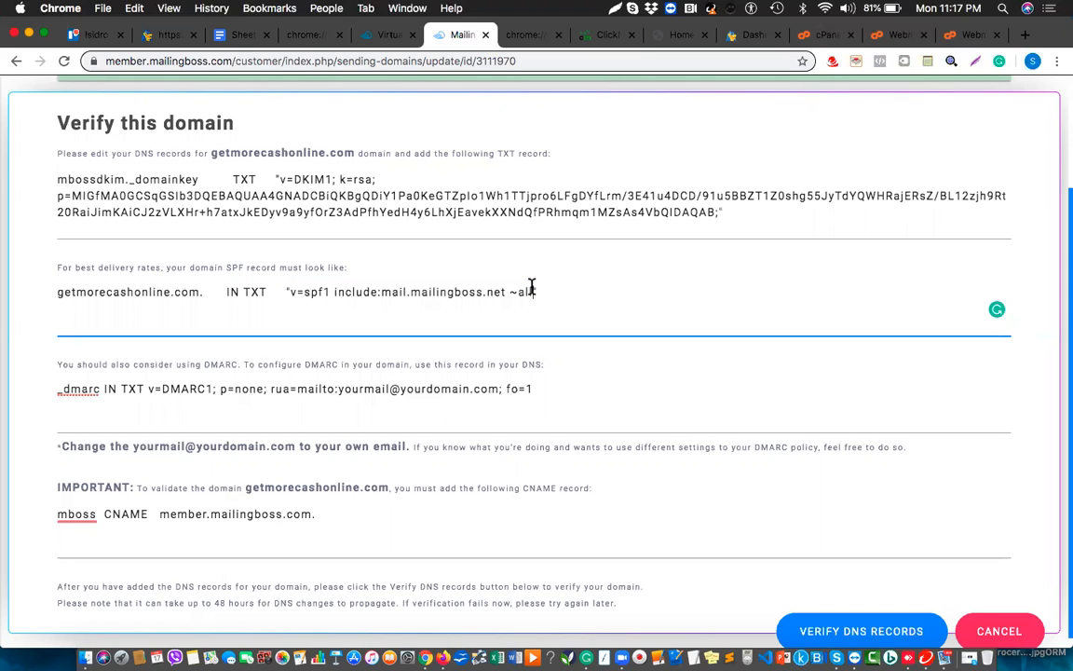
{"action": "left_click_drag", "start_coordinate": [533, 292], "coordinate": [287, 292]}
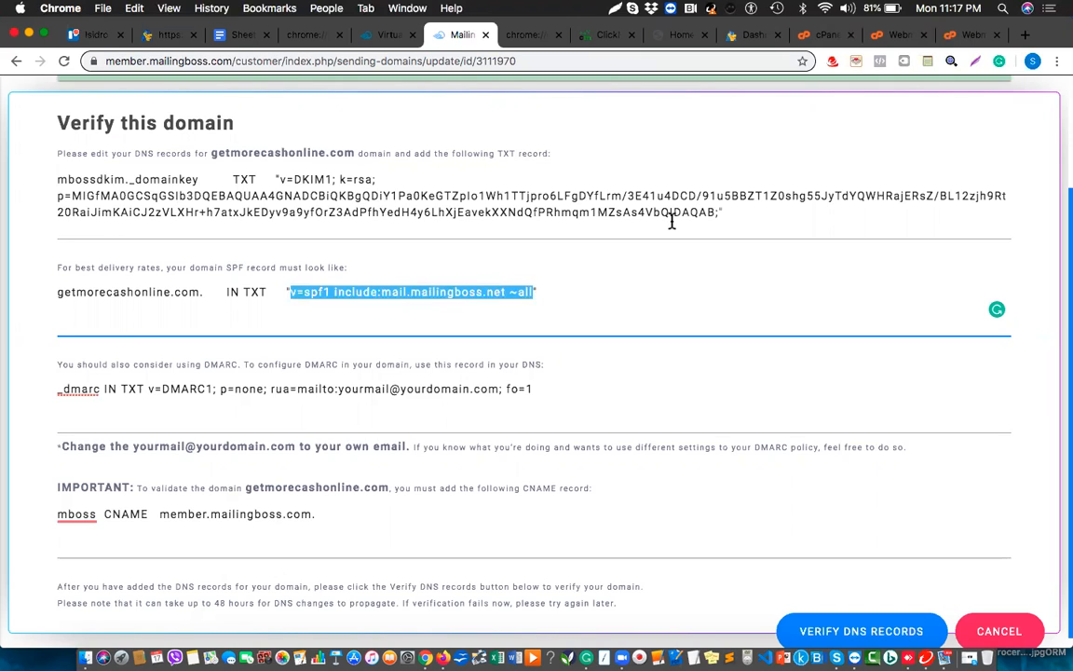
Step: Open the existing SPF TXT record of getmorecashonline.com for editing in cPanel and copy its whole TXT data
{"action": "left_click", "coordinate": [826, 36]}
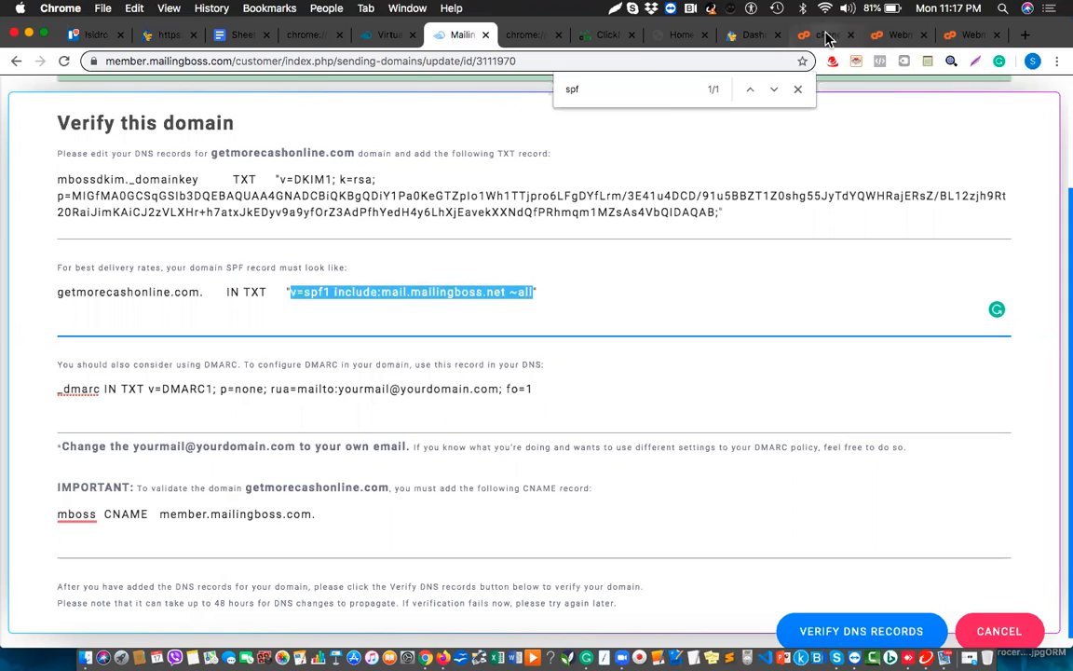
{"action": "left_click", "coordinate": [826, 36]}
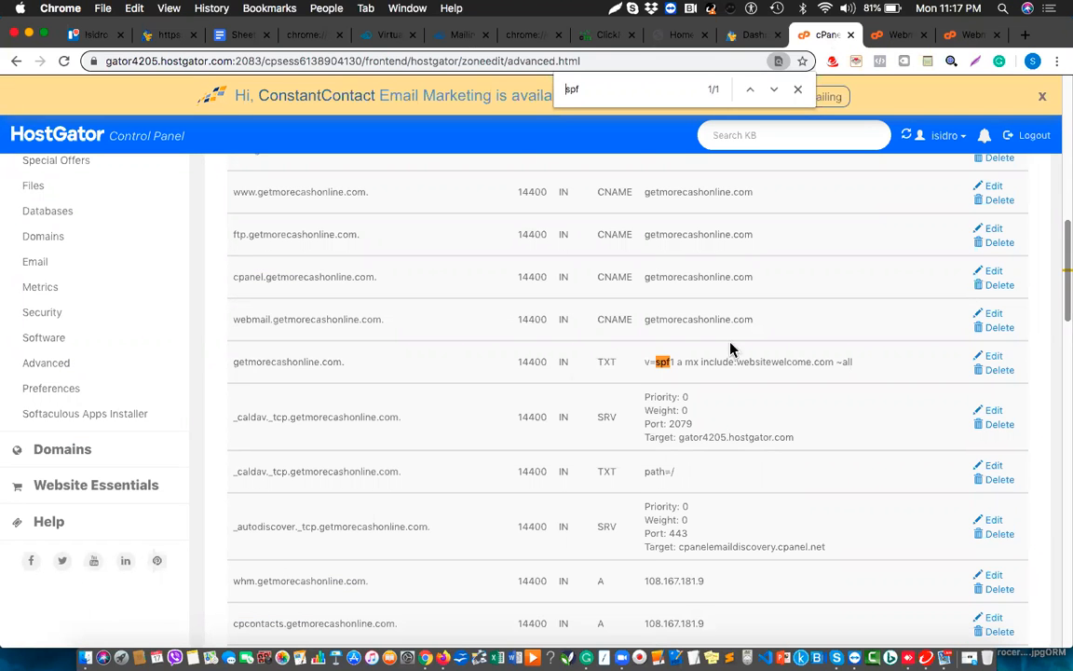
{"action": "left_click", "coordinate": [990, 358]}
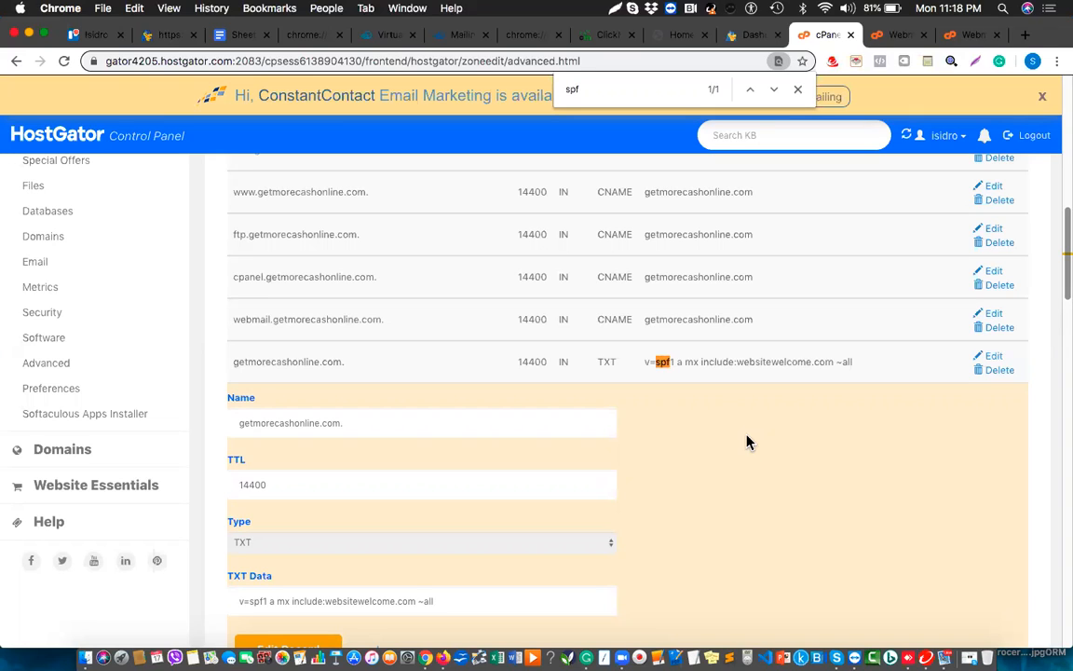
{"action": "left_click", "coordinate": [419, 601]}
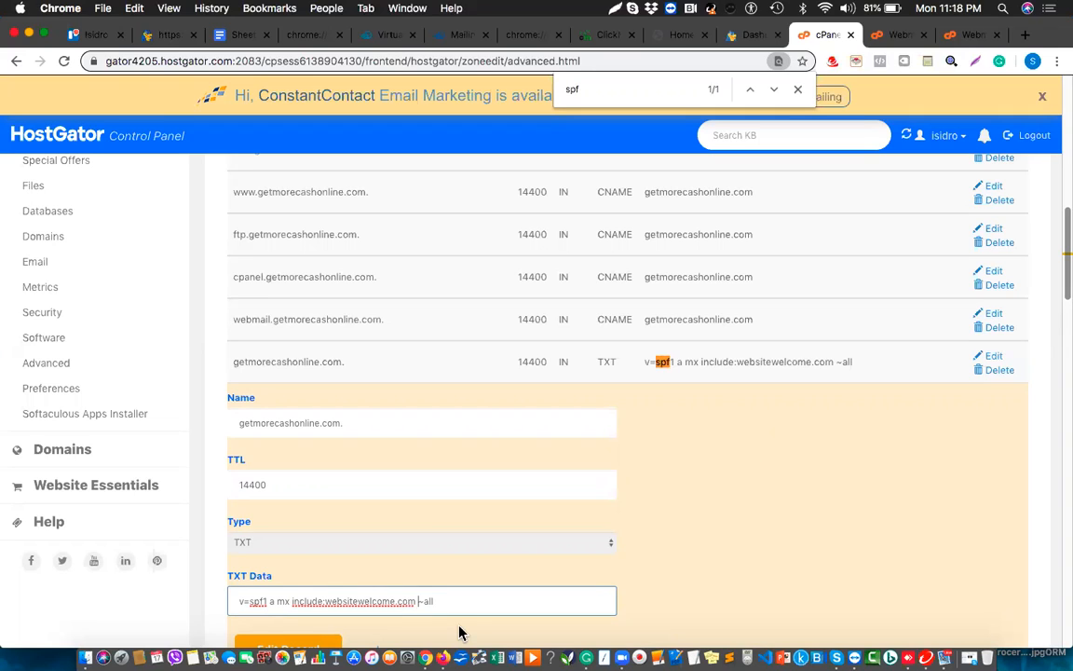
{"action": "left_click", "coordinate": [448, 599]}
{"action": "key", "text": "super+a"}
{"action": "key", "text": "cmd+c"}
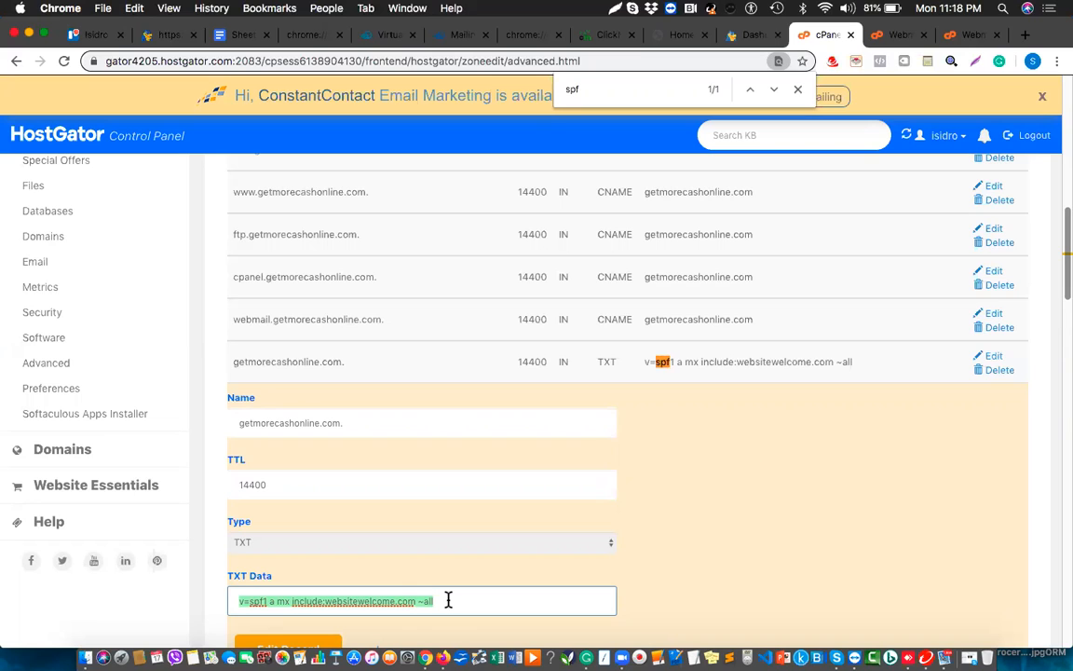
Step: Create a new note in the browser's notes extension and paste the copied SPF value on three separate lines
{"action": "left_click", "coordinate": [925, 63]}
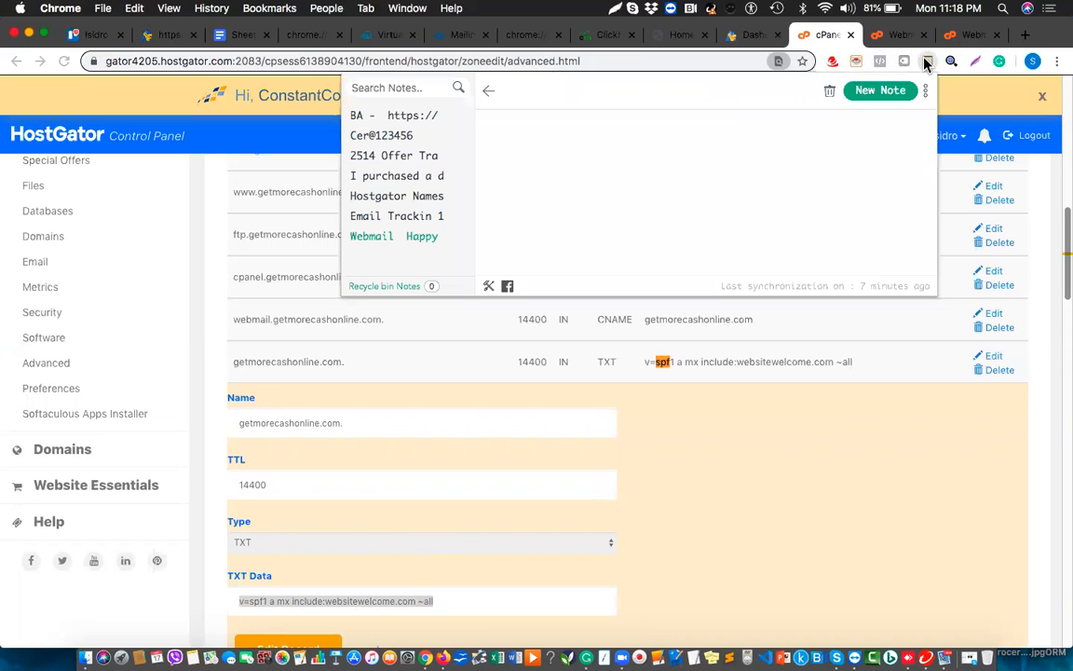
{"action": "left_click", "coordinate": [876, 97]}
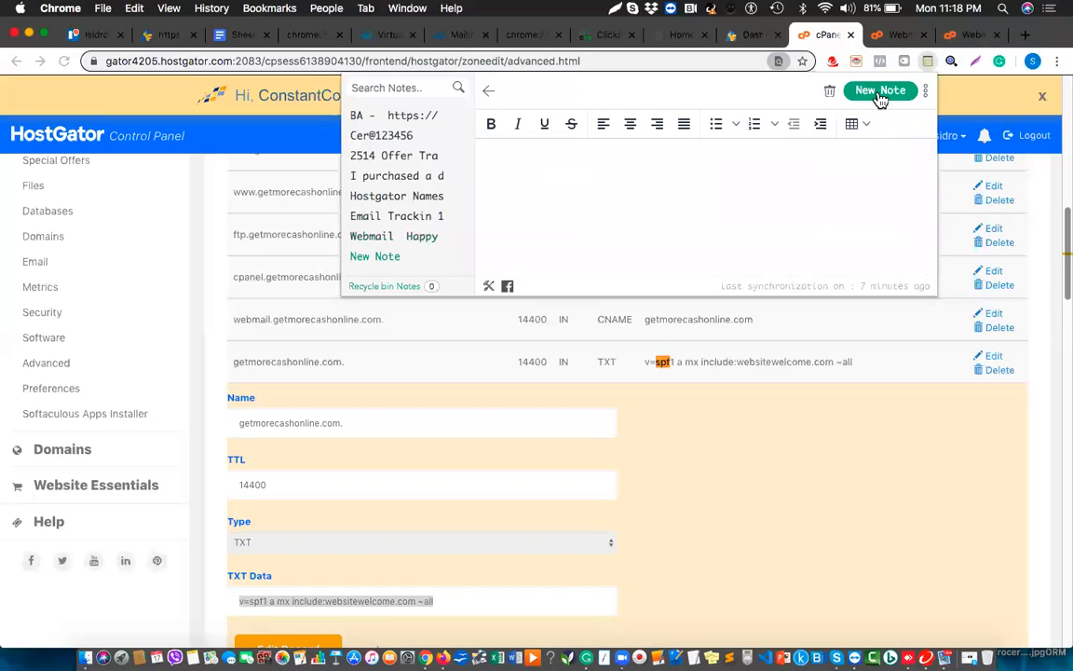
{"action": "key", "text": "cmd+v"}
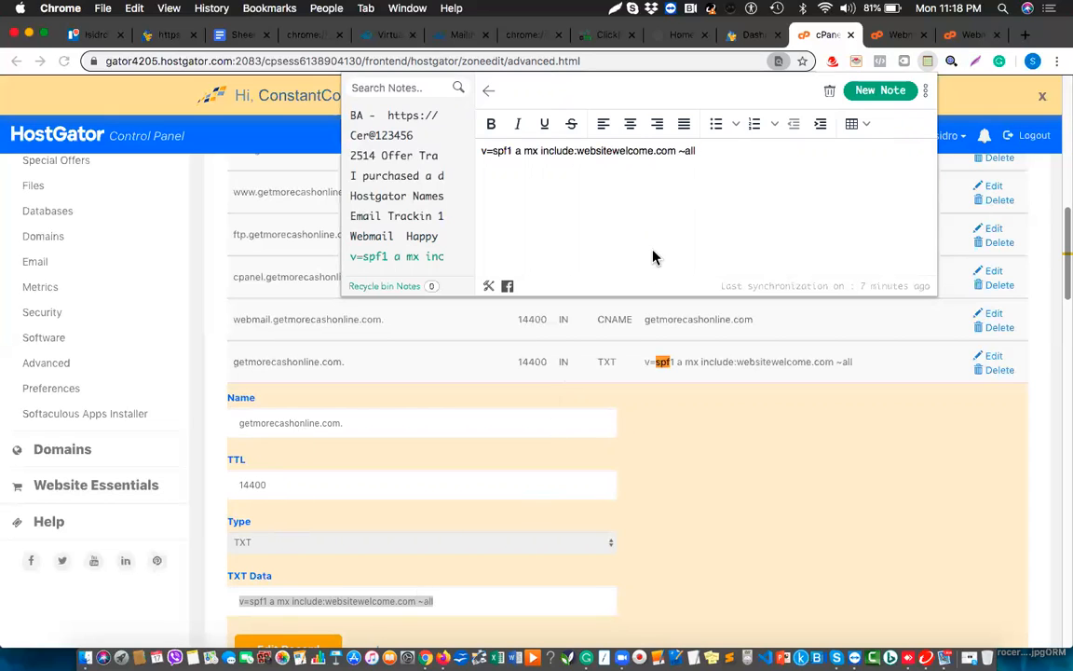
{"action": "key", "text": "Return"}
{"action": "key", "text": "super+v"}
{"action": "key", "text": "Return"}
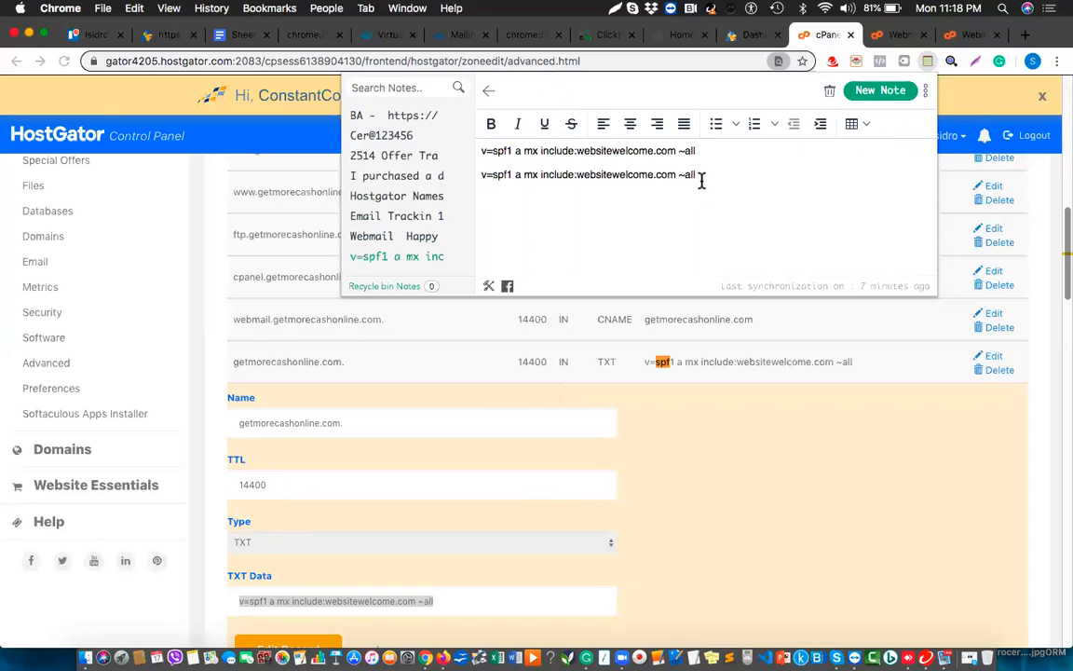
{"action": "key", "text": "super+v"}
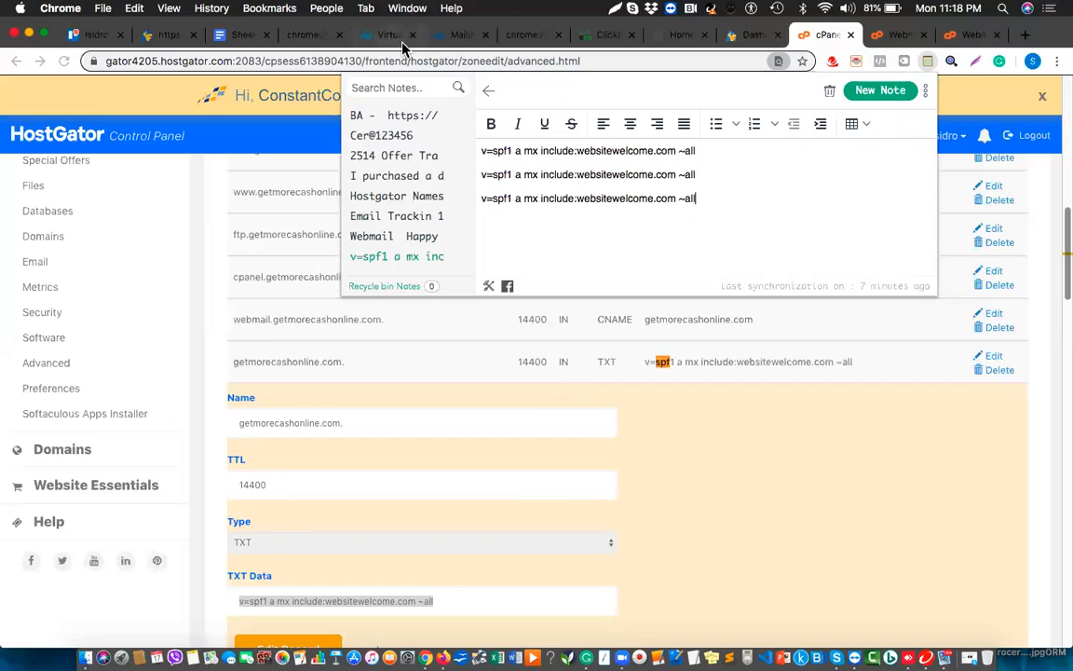
Step: Add MailingBoss's SPF value v=spf1 include:mail.mailingboss.net ~all as the note's fourth line, and undo the duplicate paste inside it
{"action": "left_click", "coordinate": [456, 35]}
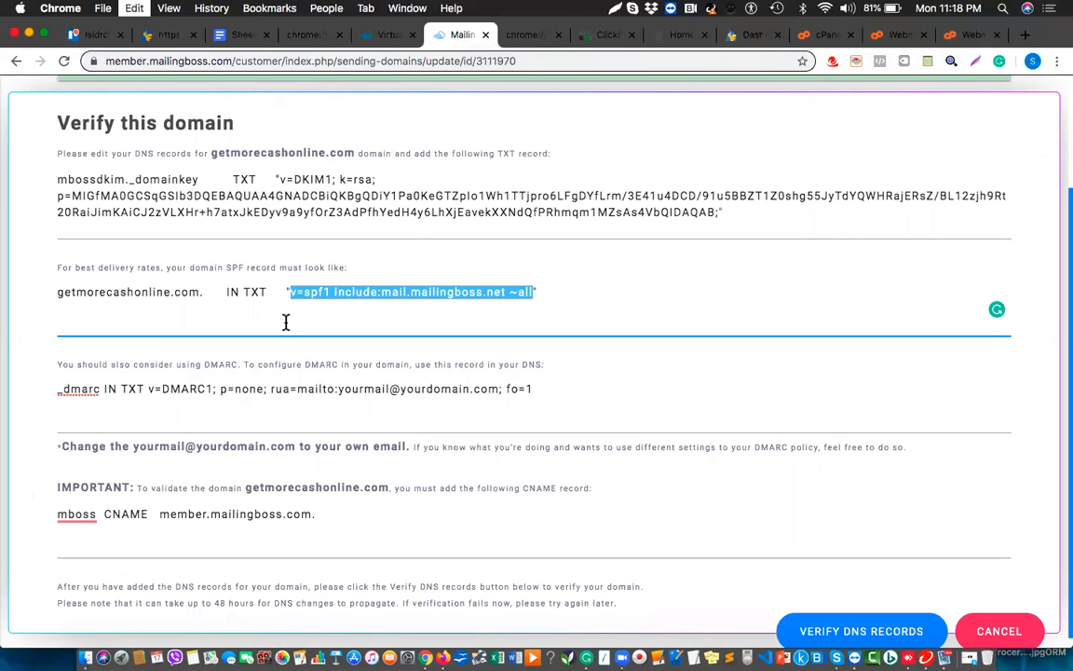
{"action": "left_click", "coordinate": [929, 62]}
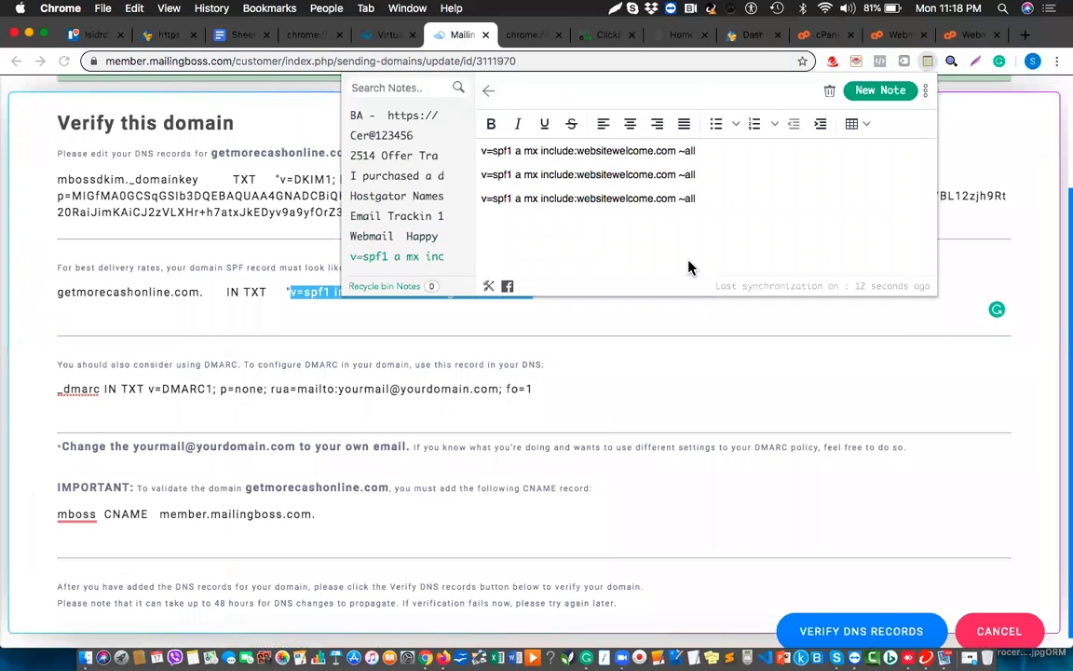
{"action": "key", "text": "Return"}
{"action": "type", "text": "v=spf1 include:mail.mailingboss.net ~all"}
{"action": "left_click", "coordinate": [515, 224]}
{"action": "type", "text": "v=spf1 include:mail.mailingboss.net ~all"}
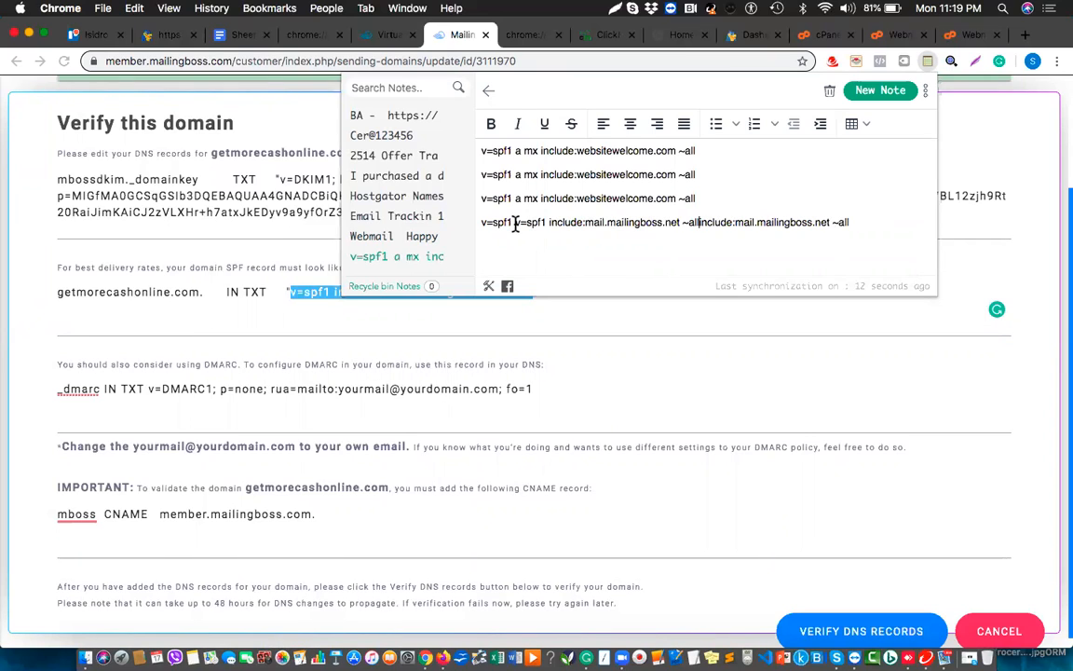
{"action": "key", "text": "super+z"}
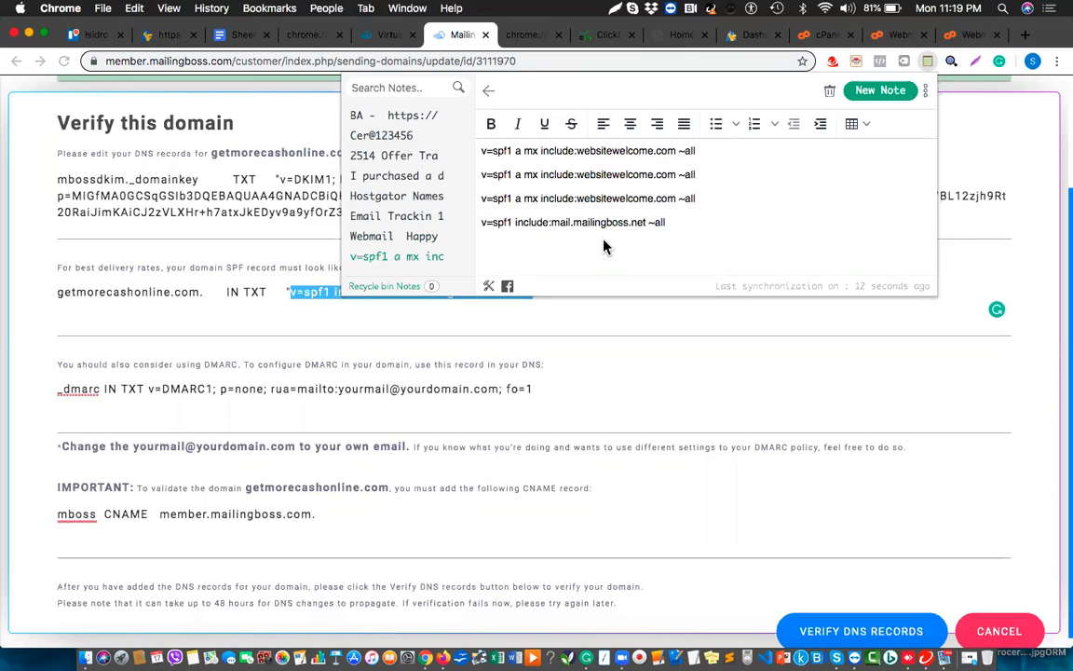
Step: Insert +include: at the start of the note's fourth line, before the MailingBoss SPF value
{"action": "left_click", "coordinate": [479, 223]}
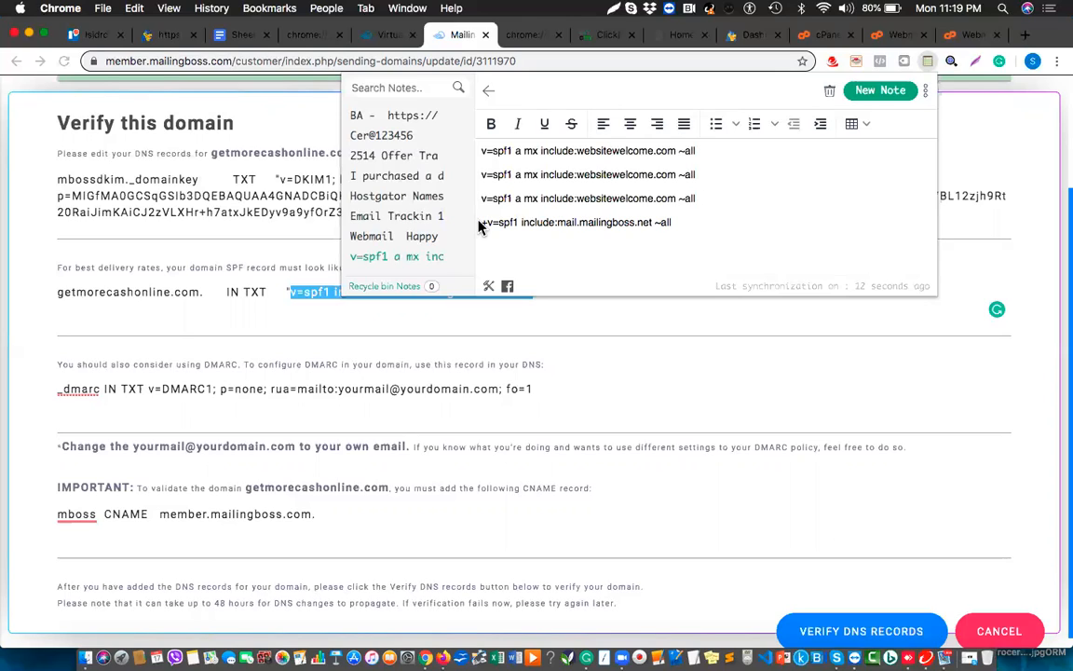
{"action": "type", "text": "\"include"}
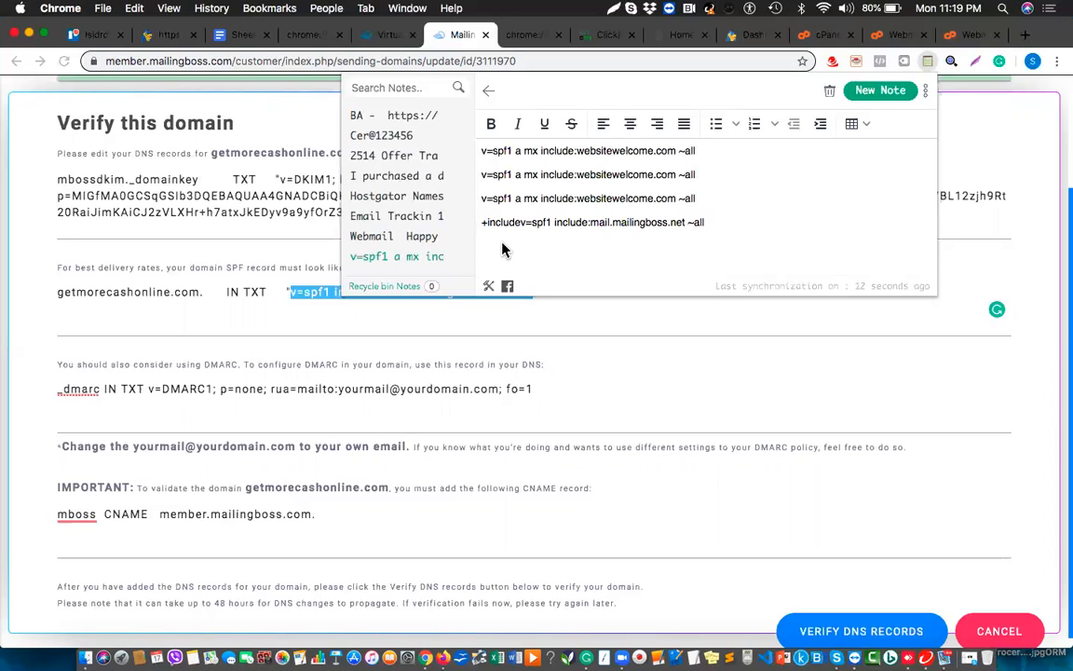
{"action": "type", "text": ":"}
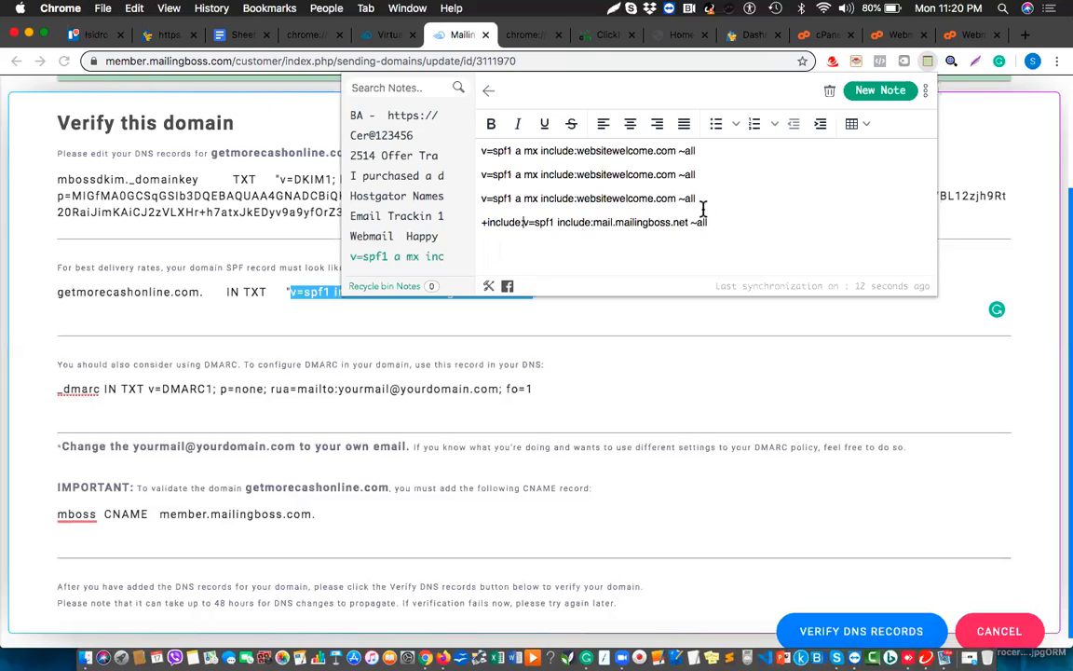
Step: Copy the note's fourth line and use it to replace ~all at the end of the third line: +include:v=spf1 include:mail.mailingboss.net ~all
{"action": "left_click_drag", "start_coordinate": [711, 216], "coordinate": [484, 226]}
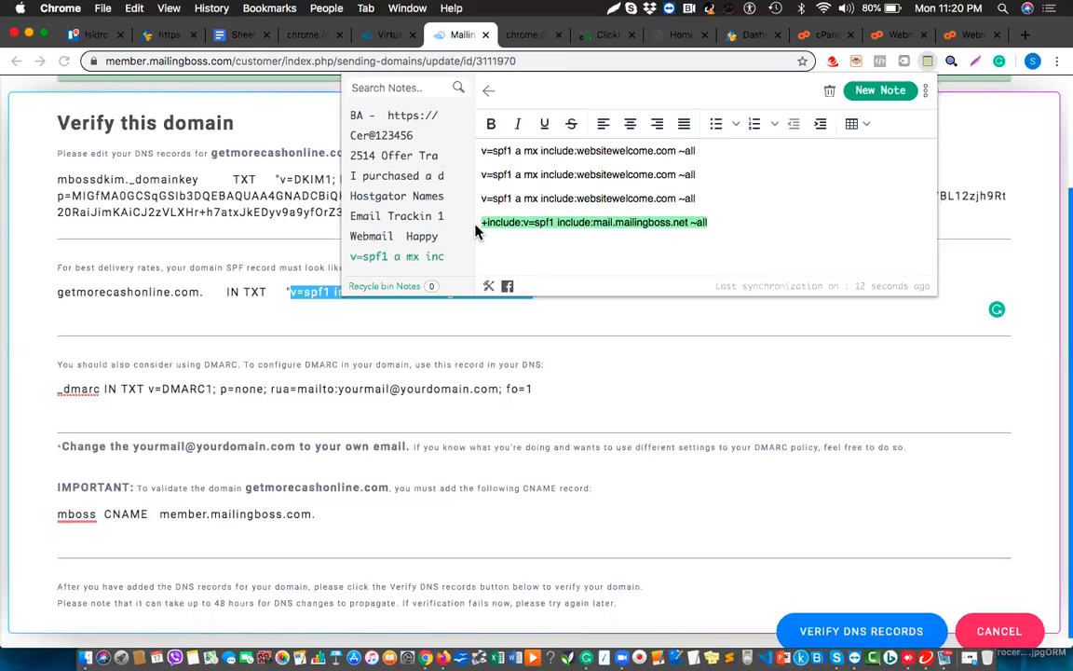
{"action": "left_click", "coordinate": [699, 196]}
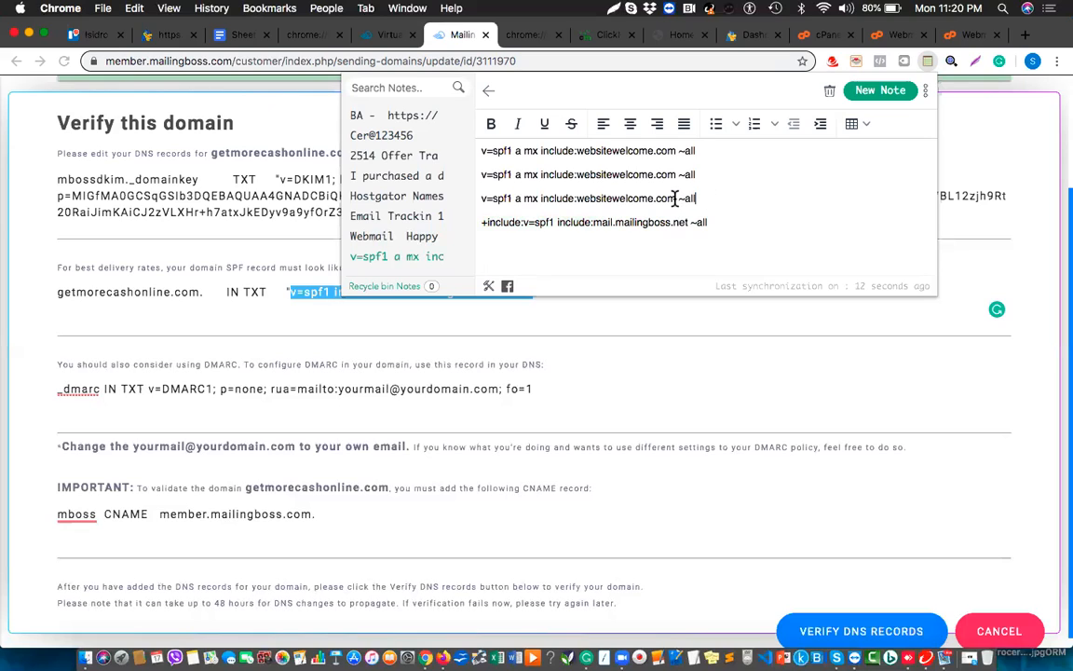
{"action": "key", "text": "BackSpace"}
{"action": "key", "text": "BackSpace"}
{"action": "key", "text": "BackSpace"}
{"action": "key", "text": "BackSpace"}
{"action": "key", "text": "BackSpace"}
{"action": "type", "text": "+include:v=spf1 include:mail.mailingboss.net ~all"}
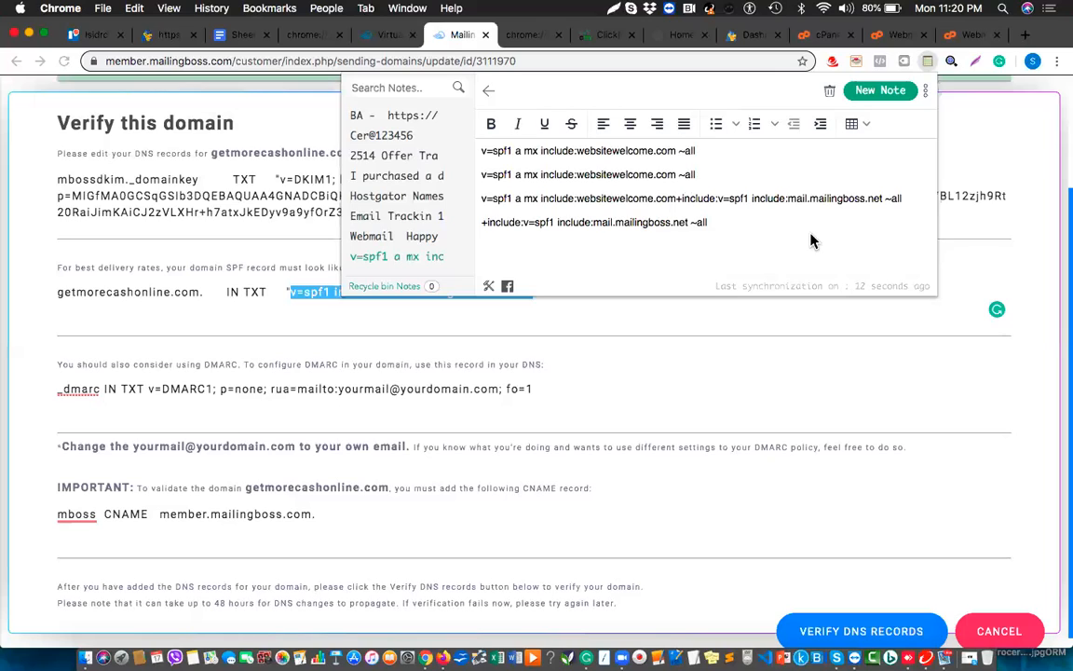
Step: Replace the SPF record's TXT data in cPanel with the note's third line and save it: v=spf1 a mx include:websitewelcome.com+include:v=spf1 include:mail.mailingboss.net ~all
{"action": "left_click", "coordinate": [484, 198], "text": "shift"}
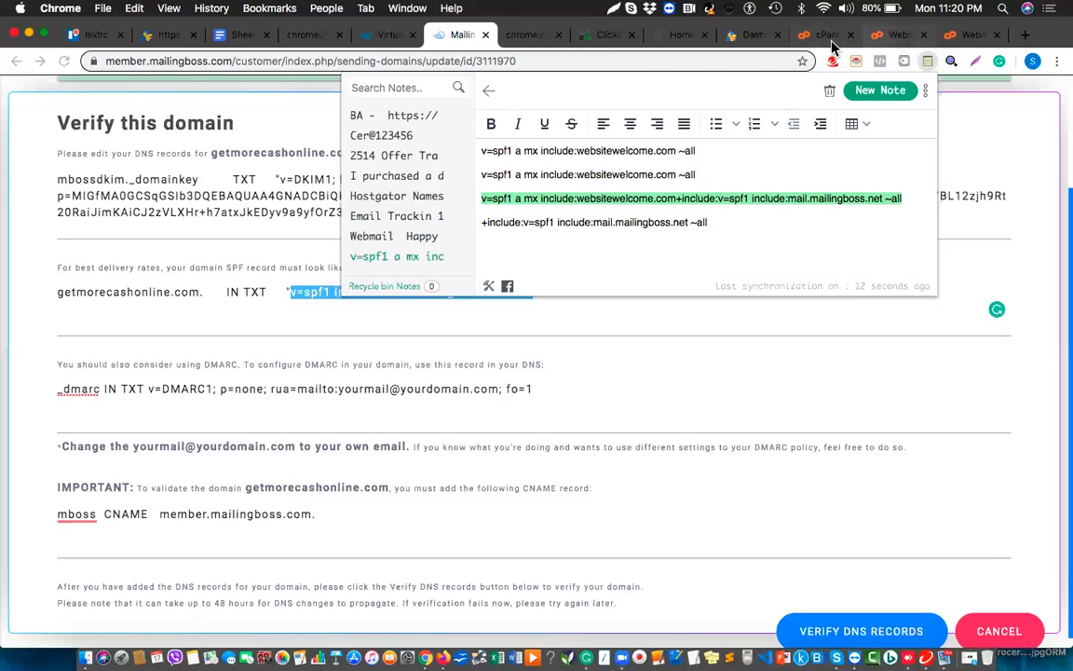
{"action": "left_click", "coordinate": [892, 36]}
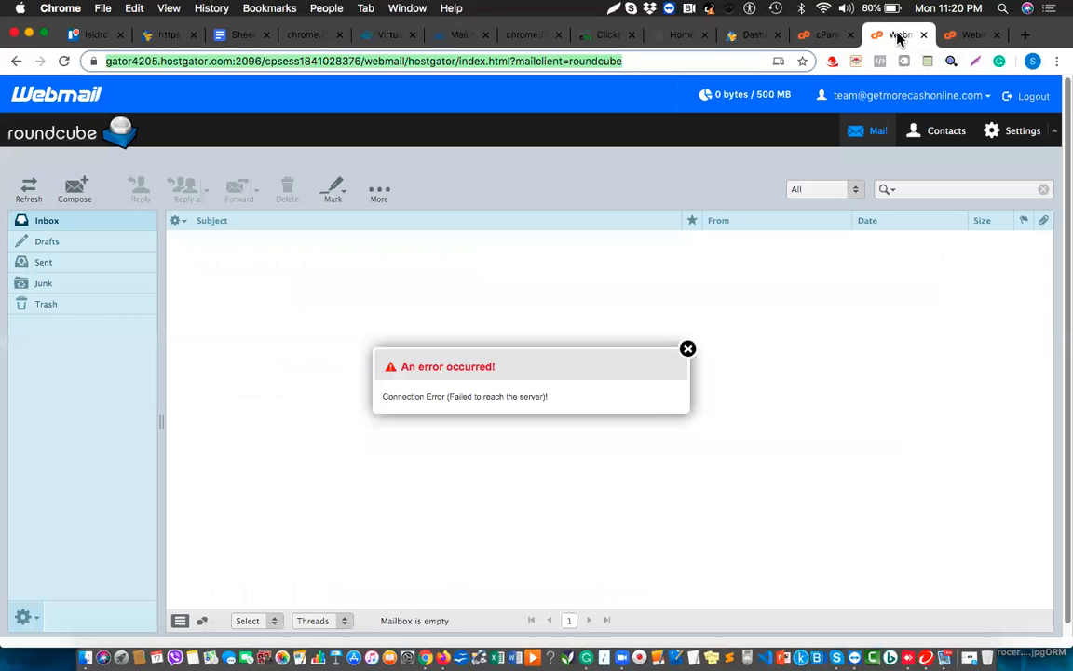
{"action": "left_click", "coordinate": [821, 36]}
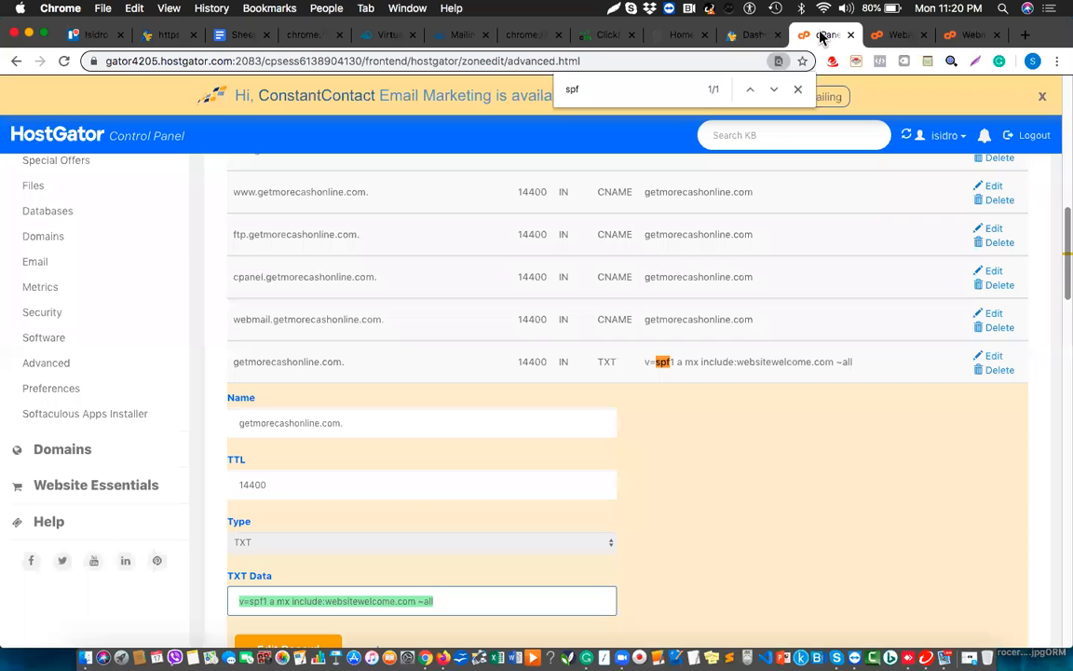
{"action": "key", "text": "super+v"}
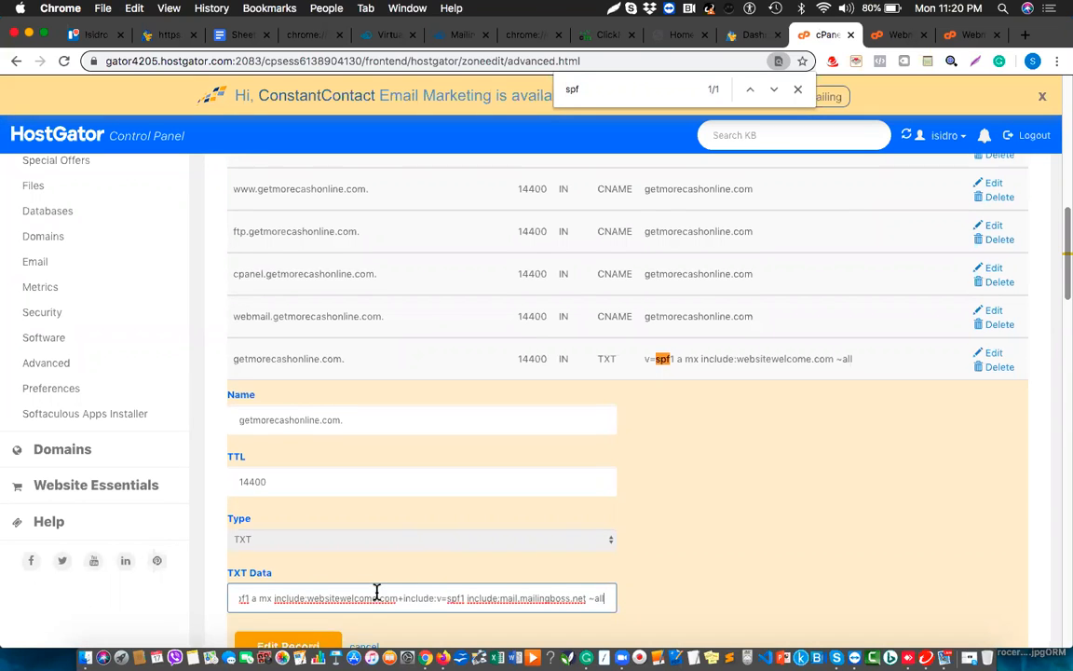
{"action": "scroll", "coordinate": [376, 589], "scroll_direction": "down", "scroll_amount": 2}
{"action": "scroll", "coordinate": [376, 592], "scroll_direction": "down", "scroll_amount": 2}
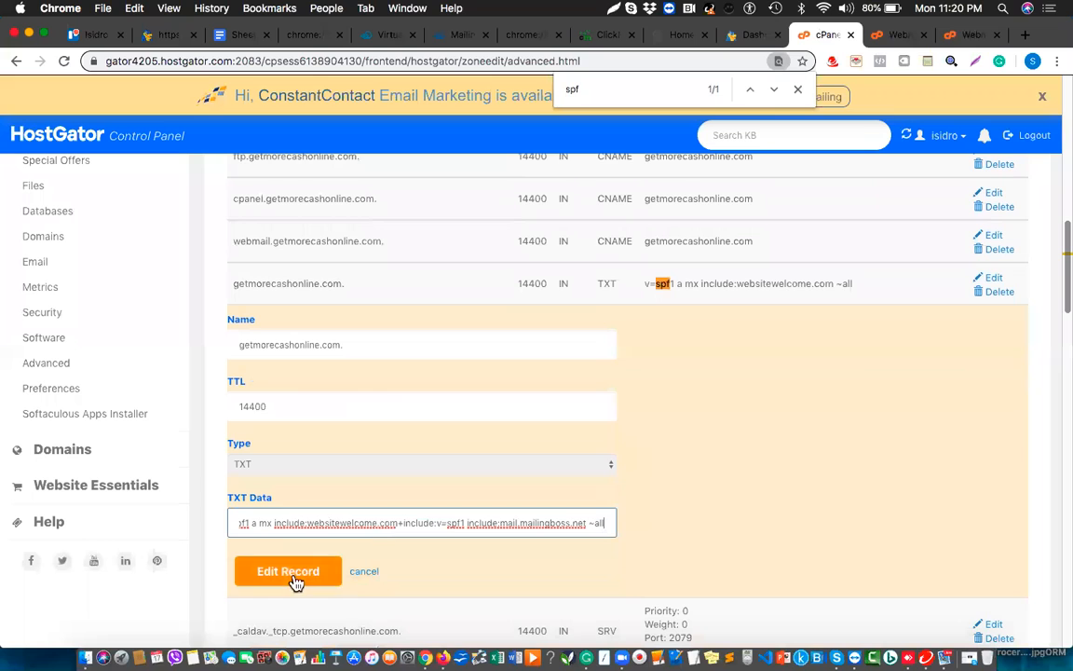
{"action": "left_click", "coordinate": [290, 572]}
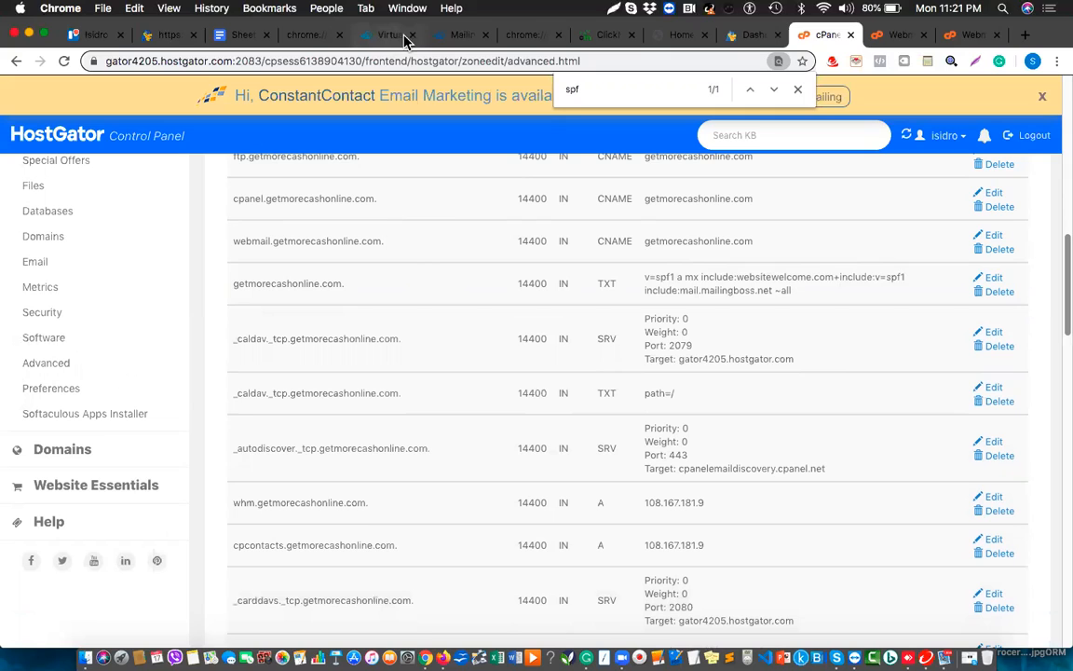
Step: Switch back to MailingBoss, run the DNS record verification for getmorecashonline.com, and highlight part of the note about DNS propagation time
{"action": "left_click", "coordinate": [452, 37]}
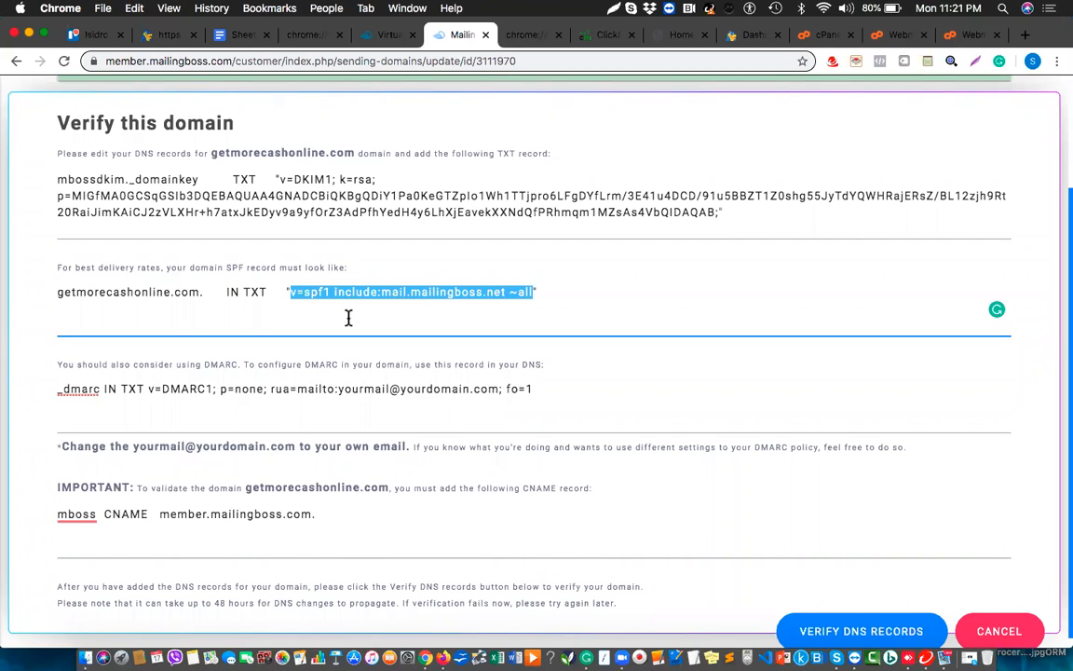
{"action": "scroll", "coordinate": [348, 318], "scroll_direction": "down", "scroll_amount": 1}
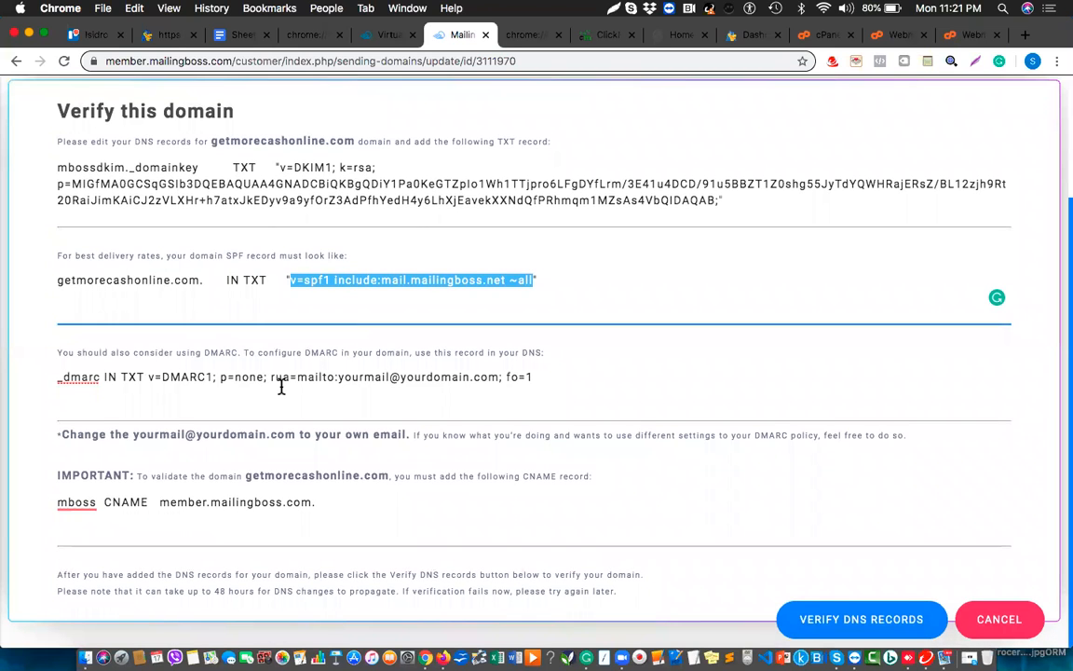
{"action": "scroll", "coordinate": [281, 386], "scroll_direction": "up", "scroll_amount": 1}
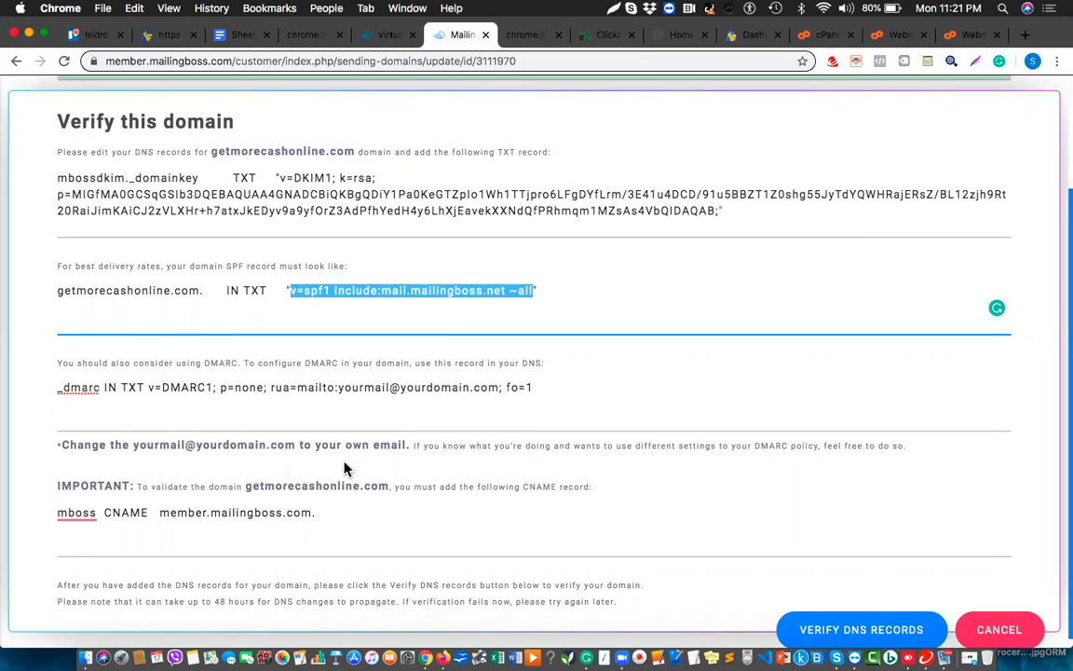
{"action": "scroll", "coordinate": [345, 468], "scroll_direction": "down", "scroll_amount": 1}
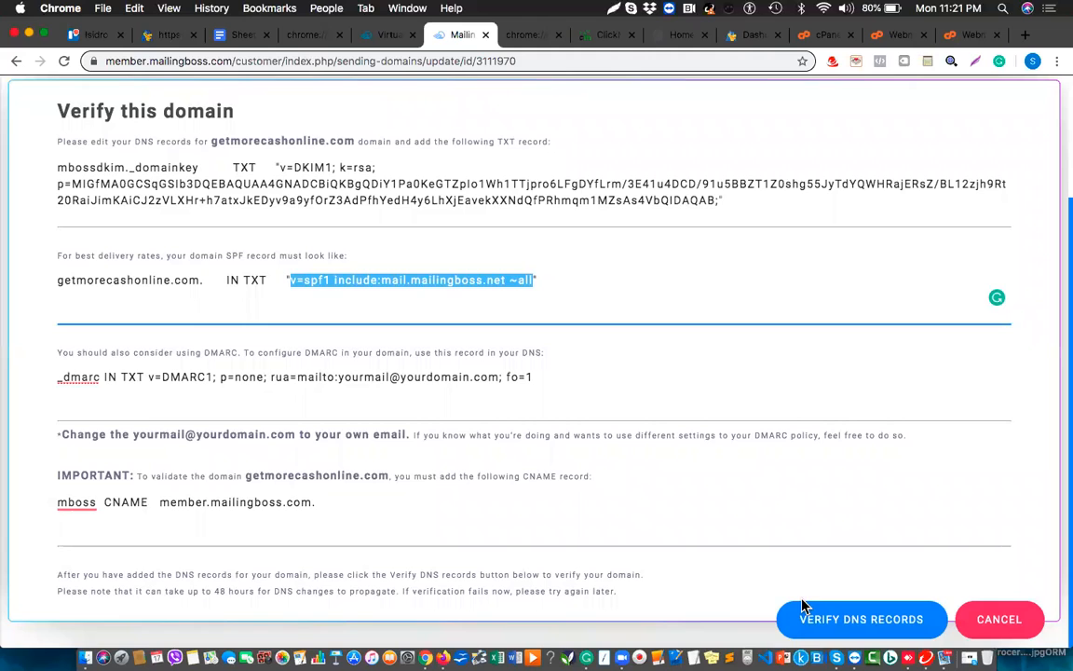
{"action": "left_click", "coordinate": [842, 625]}
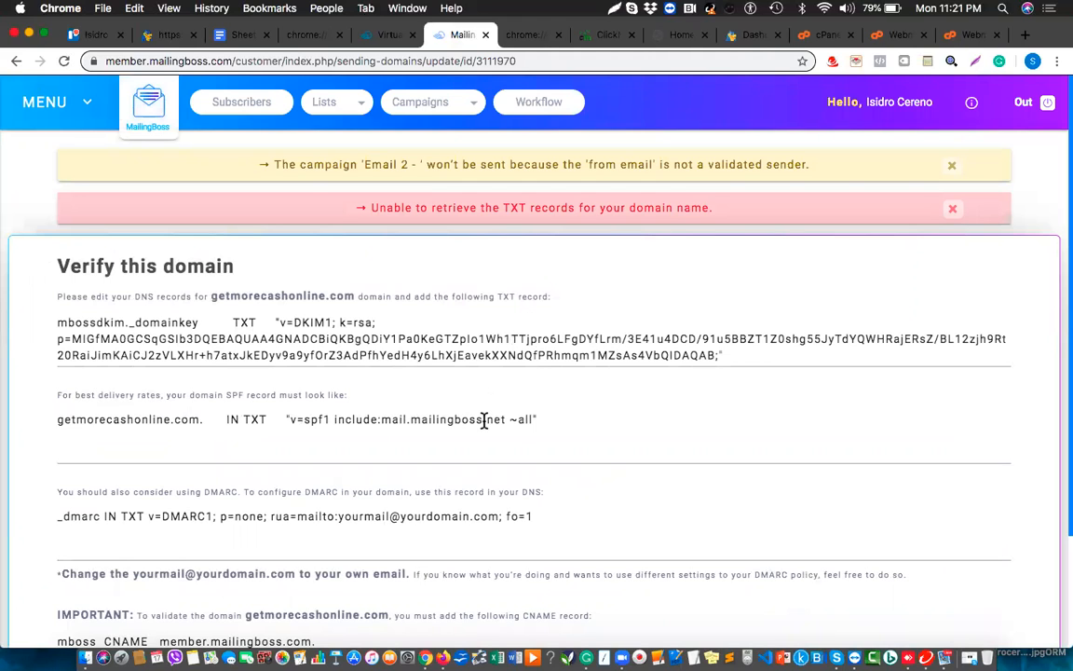
{"action": "scroll", "coordinate": [484, 420], "scroll_direction": "down", "scroll_amount": 3}
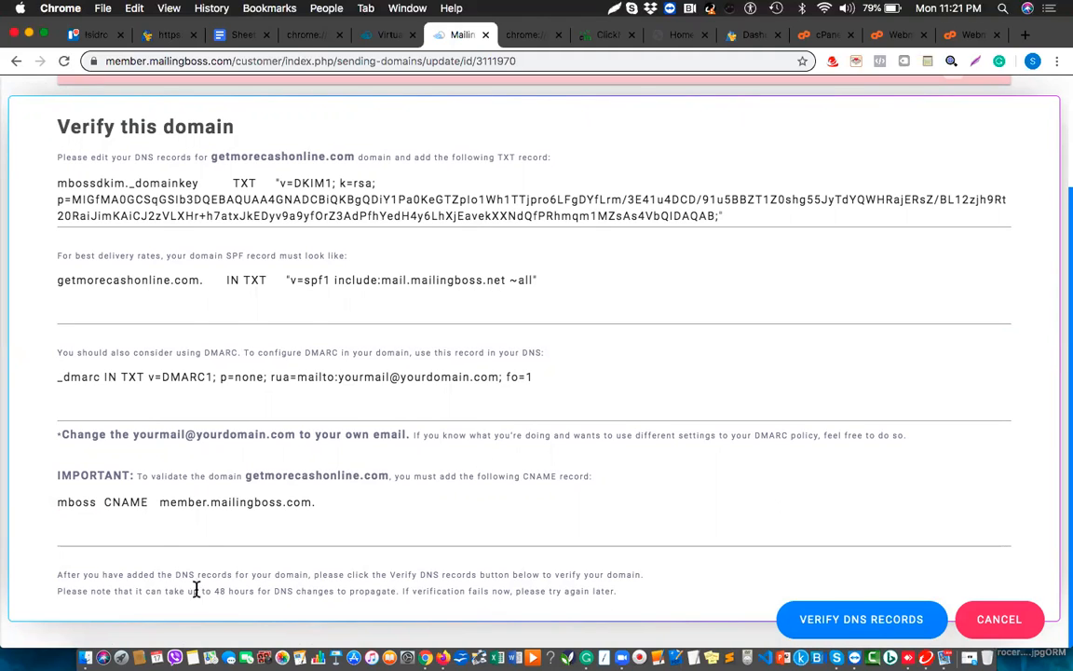
{"action": "left_click_drag", "start_coordinate": [200, 590], "coordinate": [293, 591]}
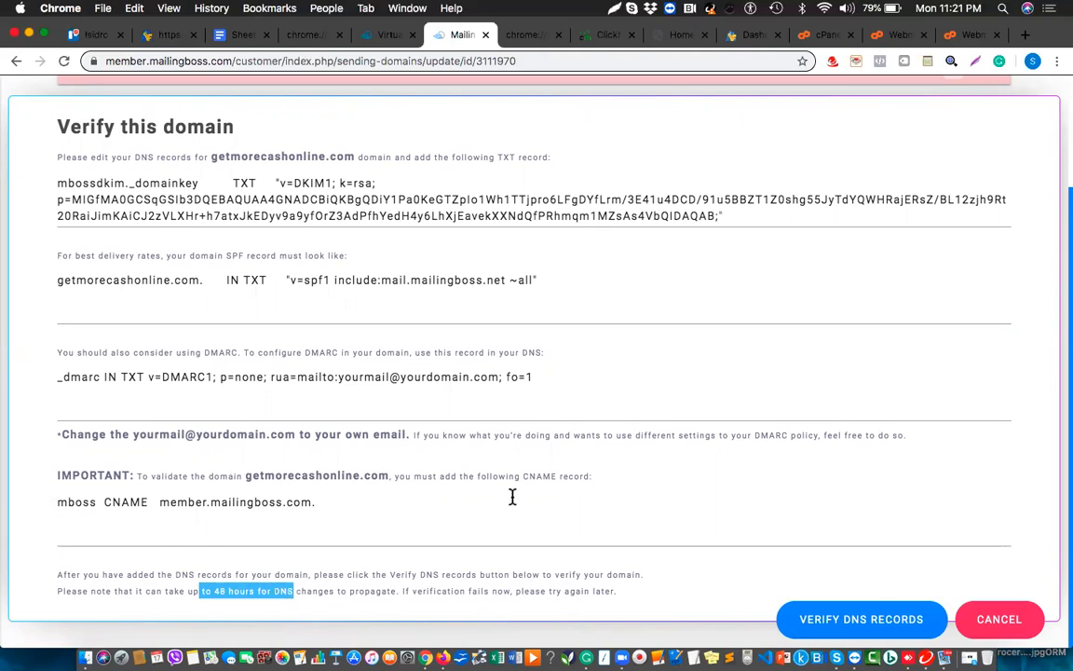